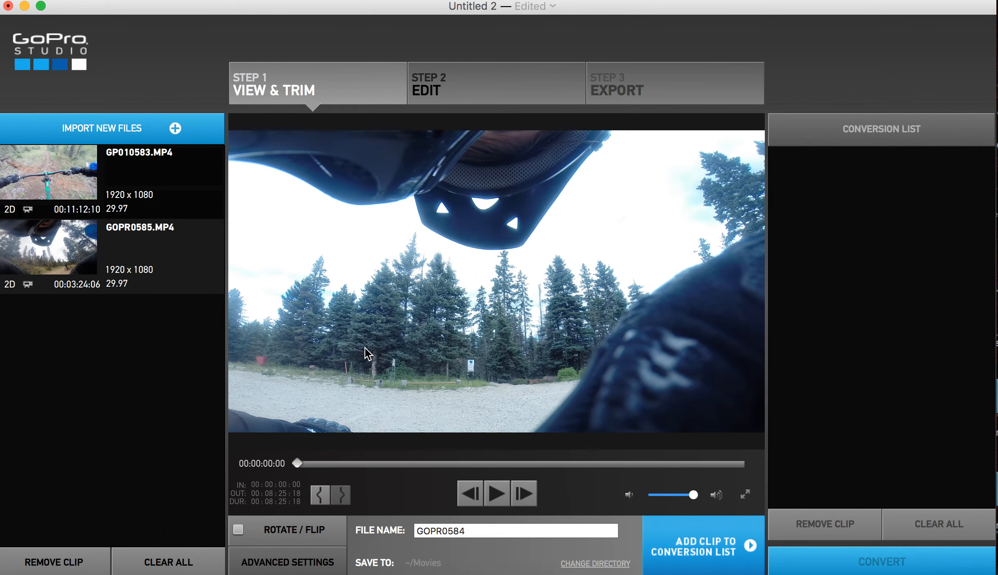
- Load the GP010583.MP4 clip and mark its in point at 00:03:01:17
left_click(159, 195)
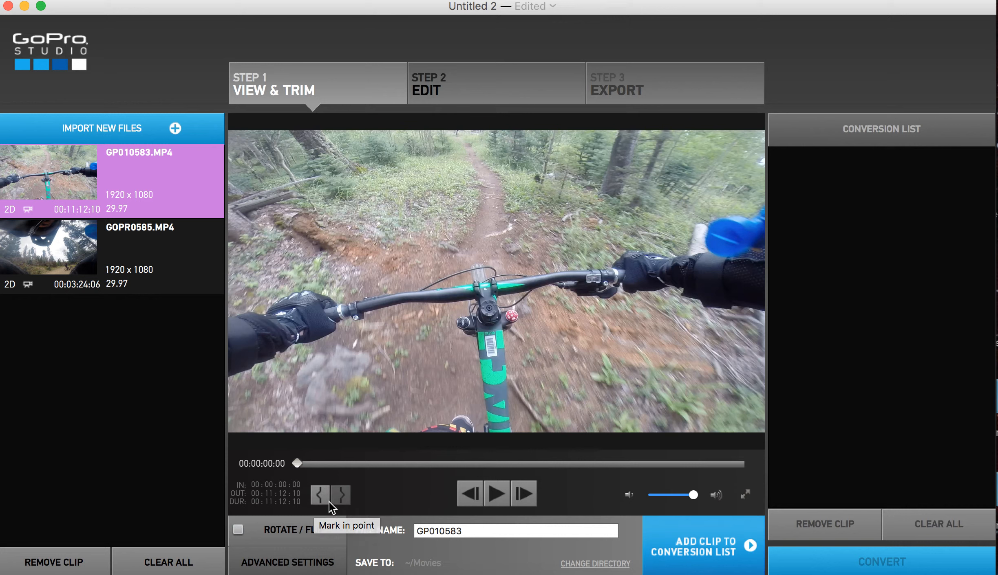
left_click(298, 464)
left_click_drag(322, 466, 418, 466)
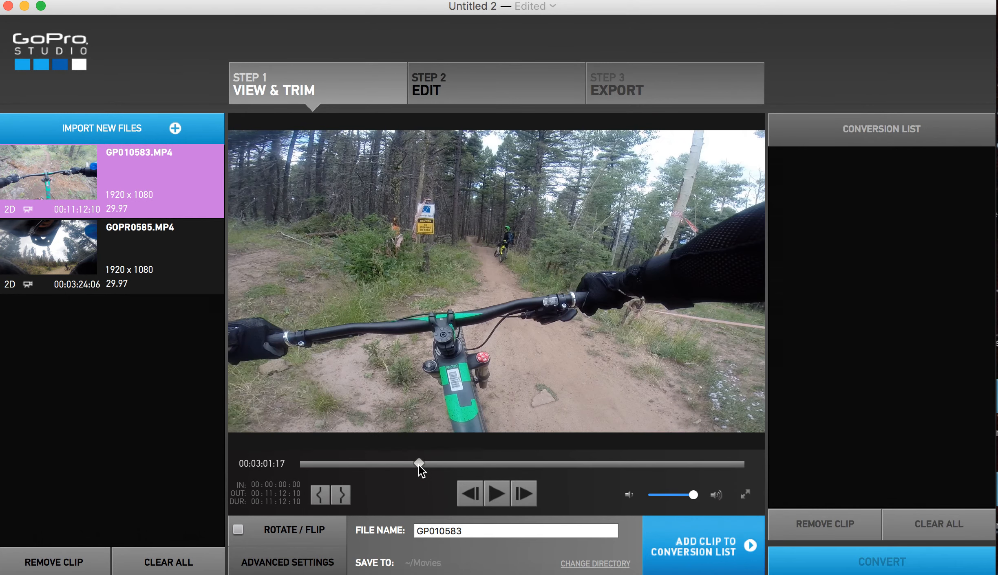
left_click(322, 496)
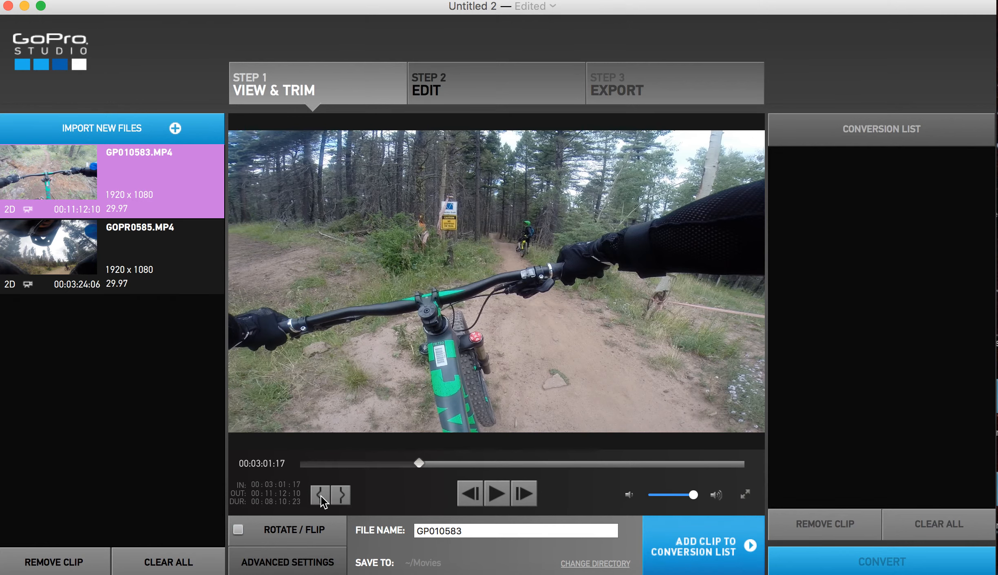
- Mark the out point of GP010583.MP4 at 00:05:16:06 and add the trimmed clip to the conversion list
left_click(494, 499)
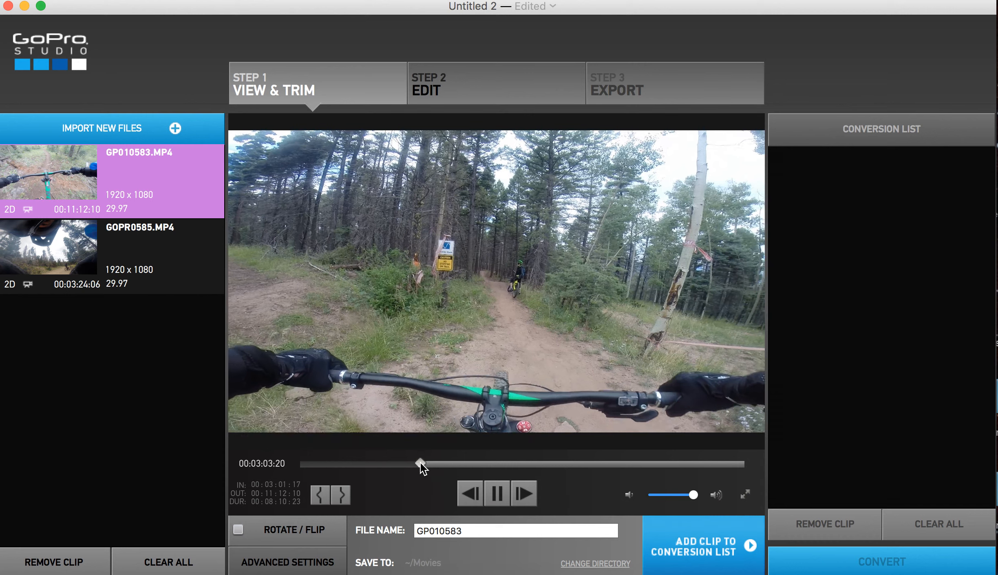
left_click_drag(440, 465, 510, 464)
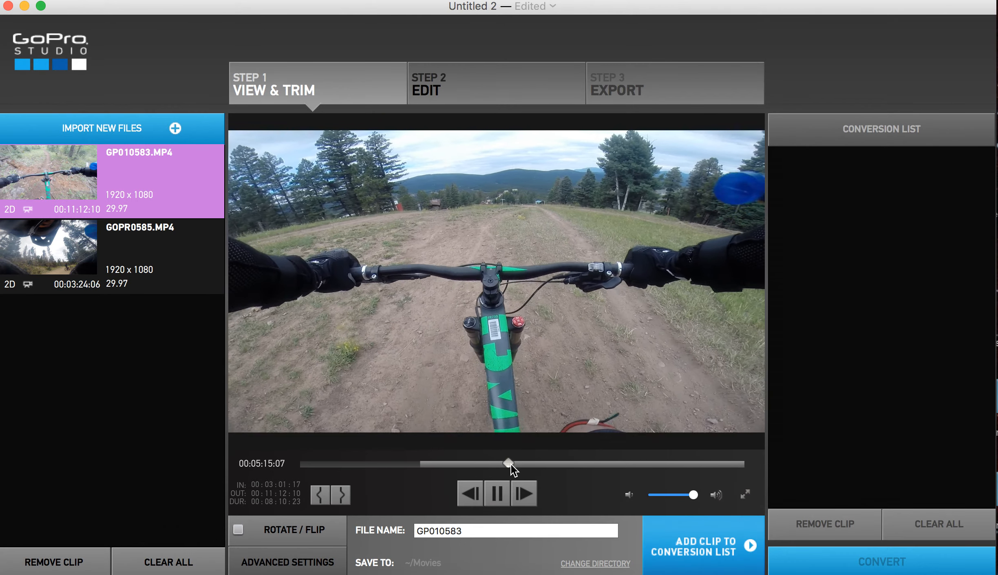
left_click(344, 499)
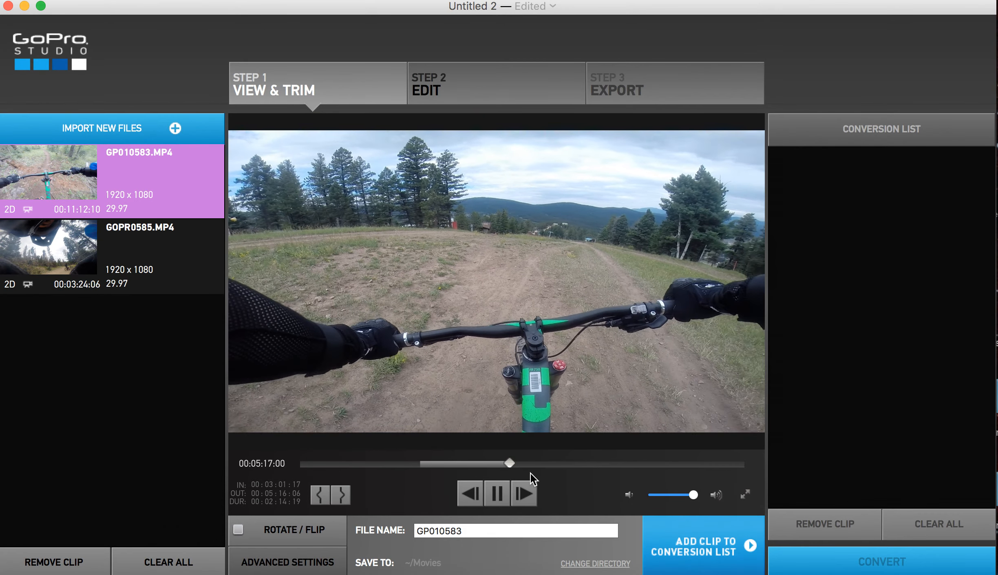
left_click(496, 495)
left_click(694, 537)
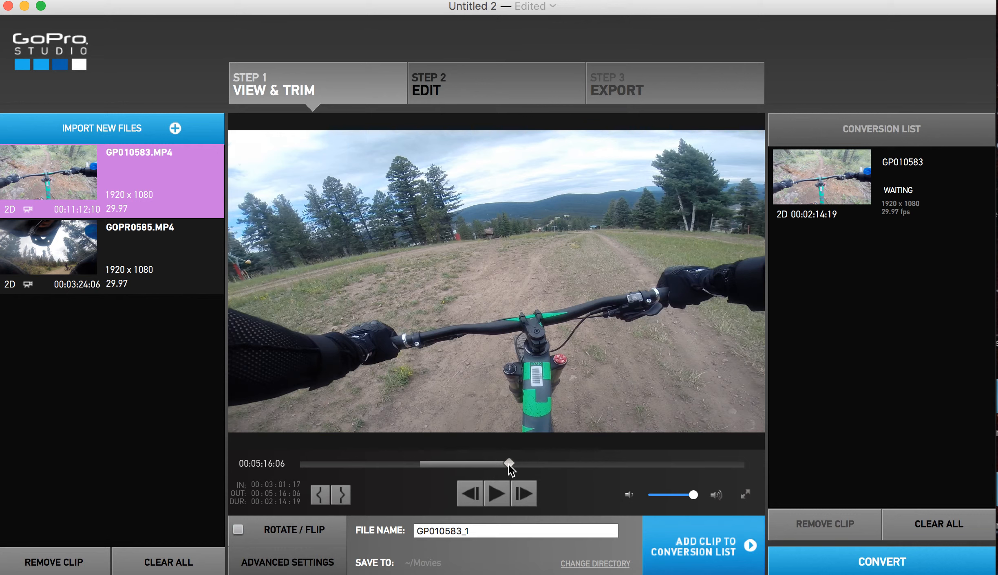
- Trim a second section of GP010583.MP4 from 00:06:28:02 to 00:07:53:17 and add it to the conversion list
left_click(557, 464)
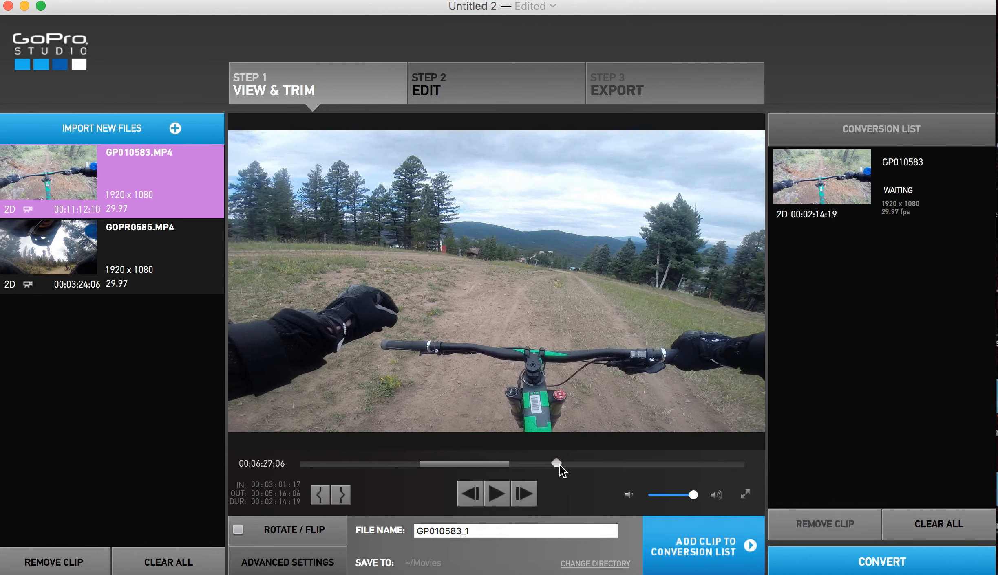
left_click(321, 495)
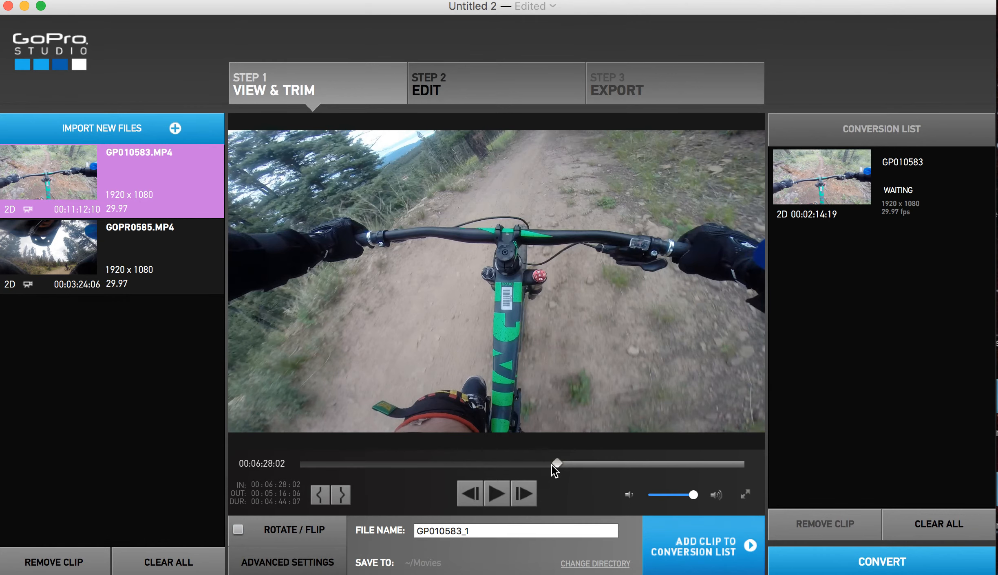
left_click_drag(555, 465, 564, 464)
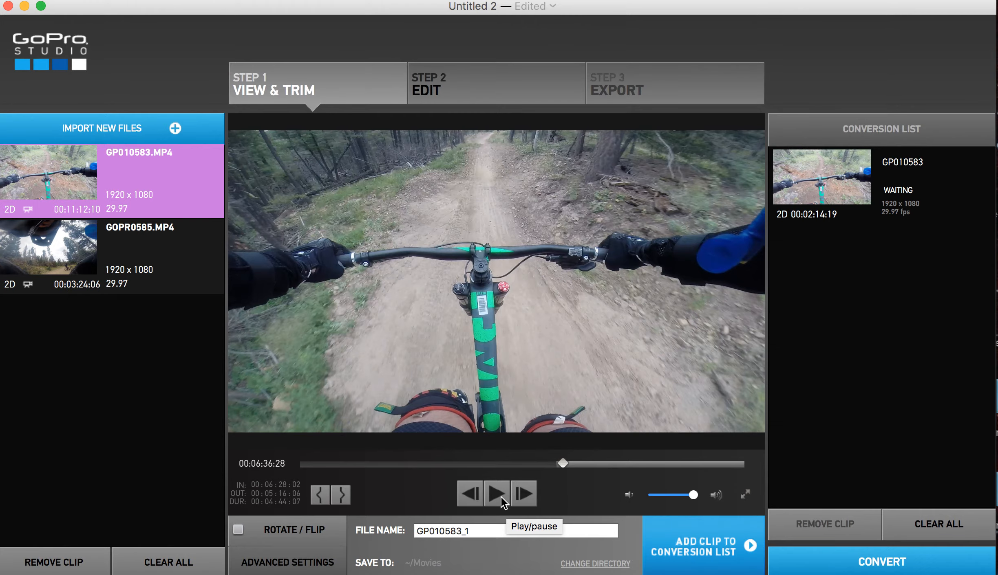
left_click(498, 495)
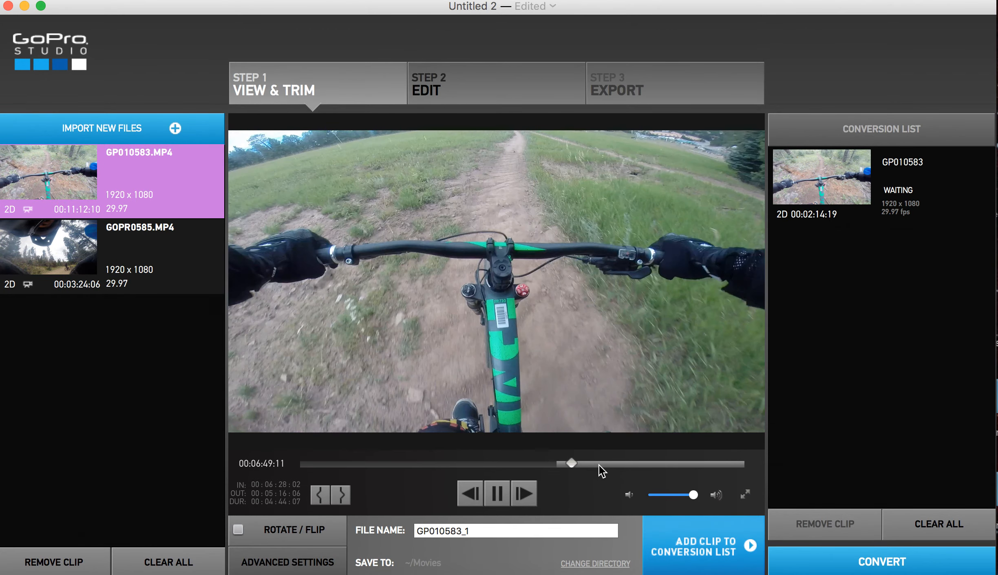
left_click(615, 465)
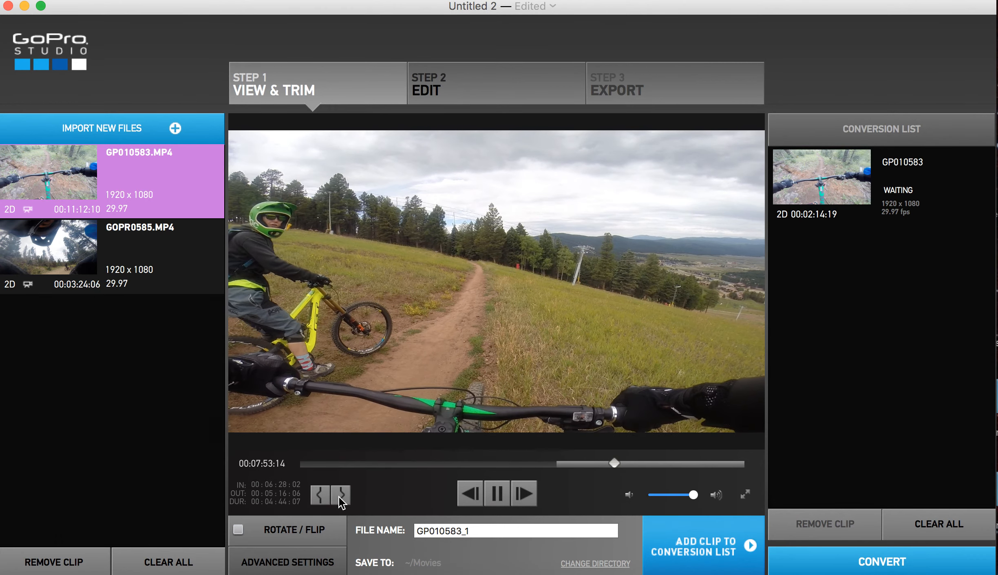
left_click(341, 502)
left_click(681, 562)
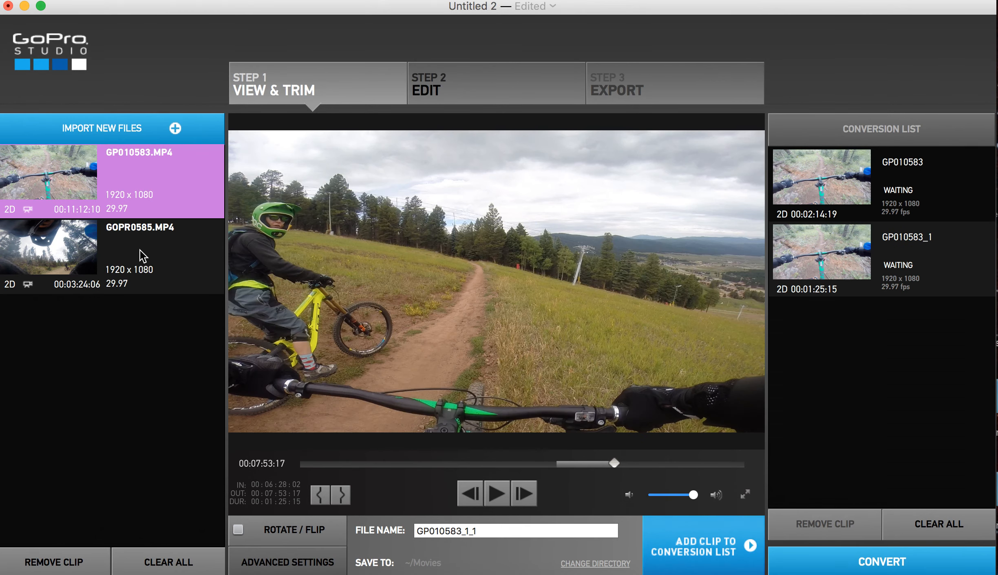
- Load the GOPR0585.MP4 clip and mark its in point at 00:00:37:26
left_click(140, 250)
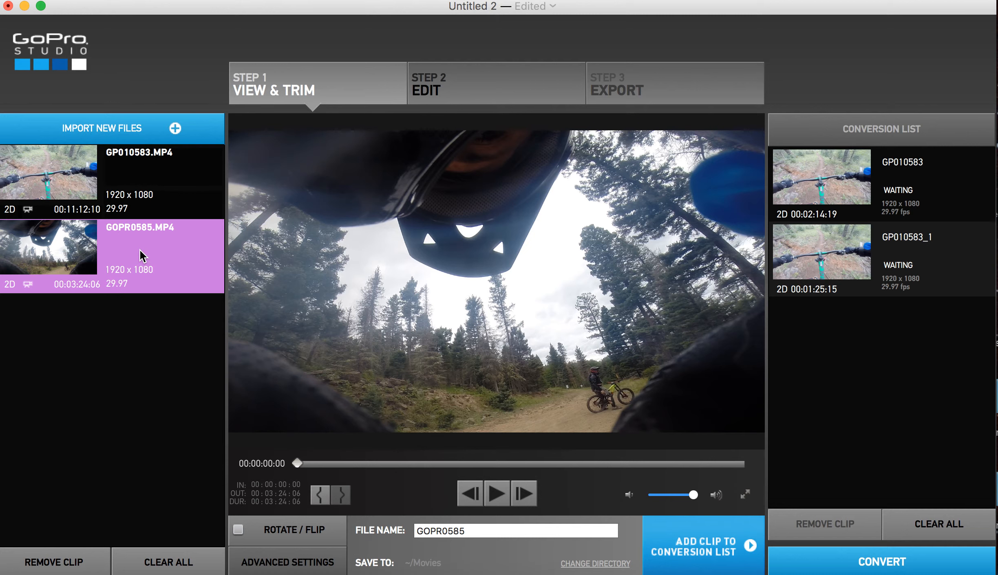
left_click(496, 494)
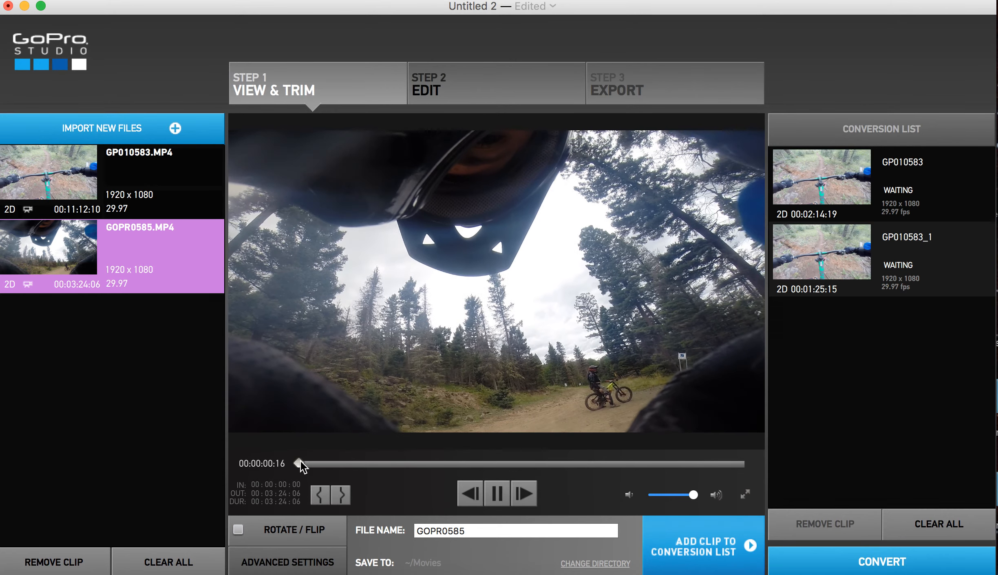
left_click_drag(300, 464, 347, 465)
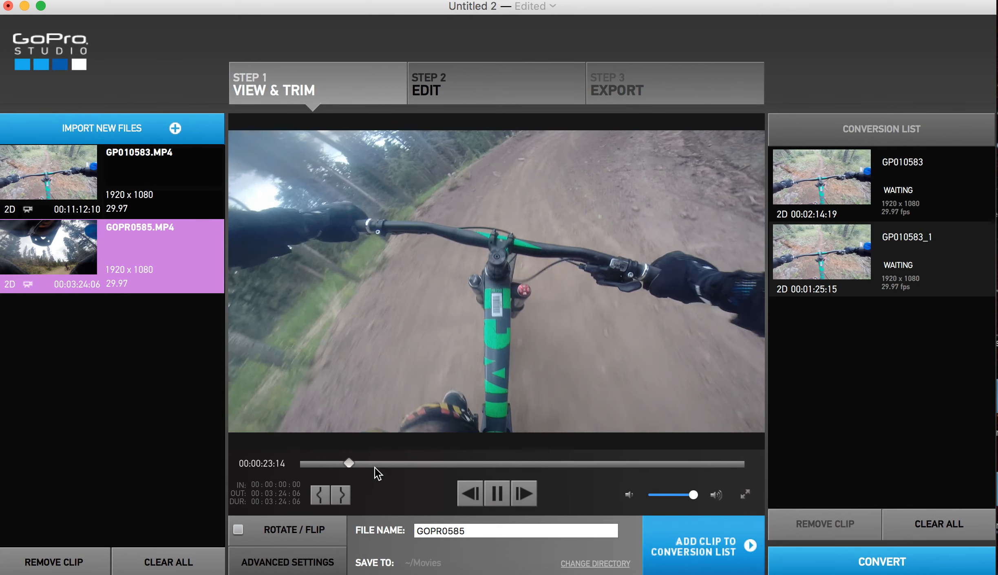
left_click(375, 466)
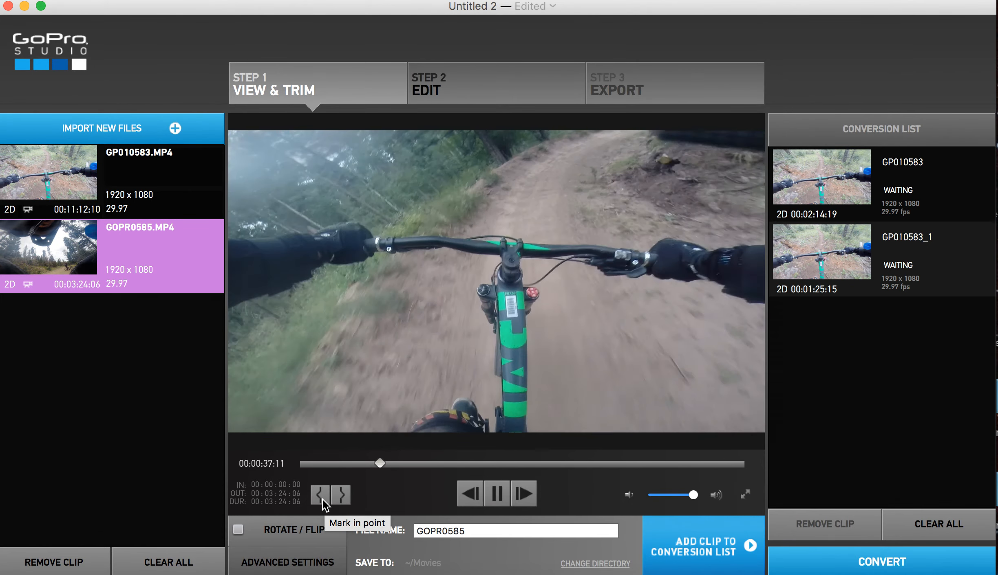
left_click(321, 496)
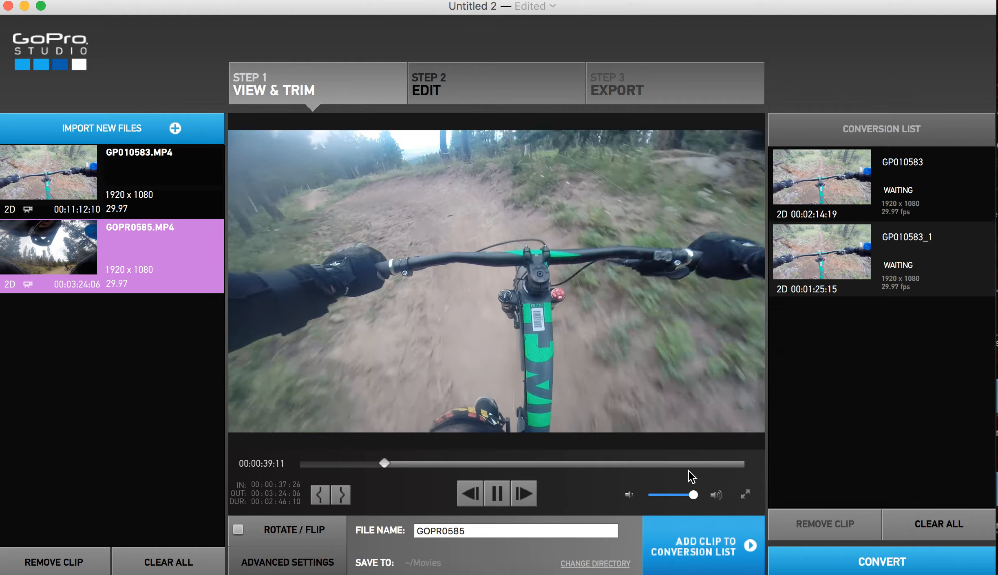
- Mark the out point of GOPR0585.MP4 at 00:02:58:23 and add the trimmed clip to the conversion list
left_click(685, 465)
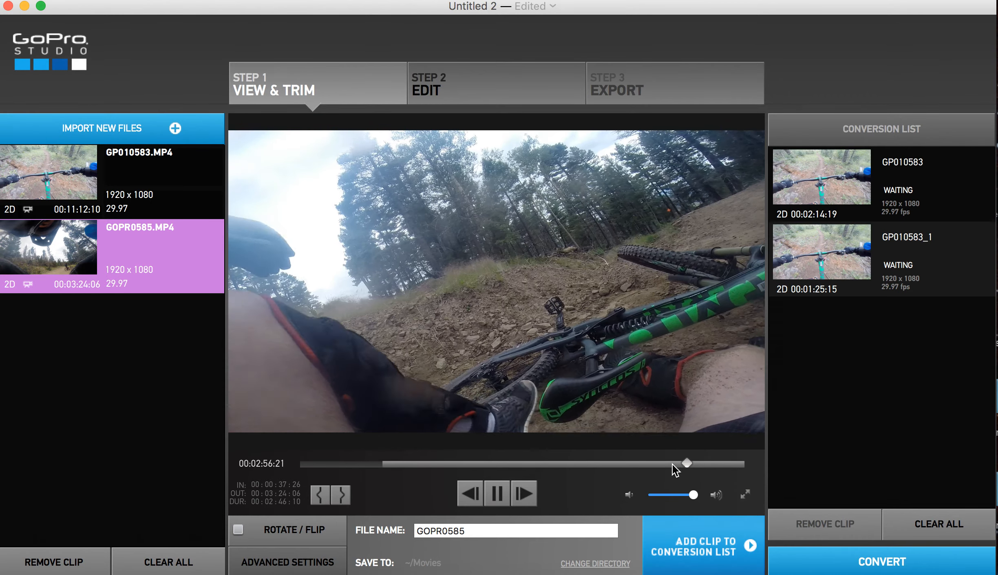
left_click(340, 498)
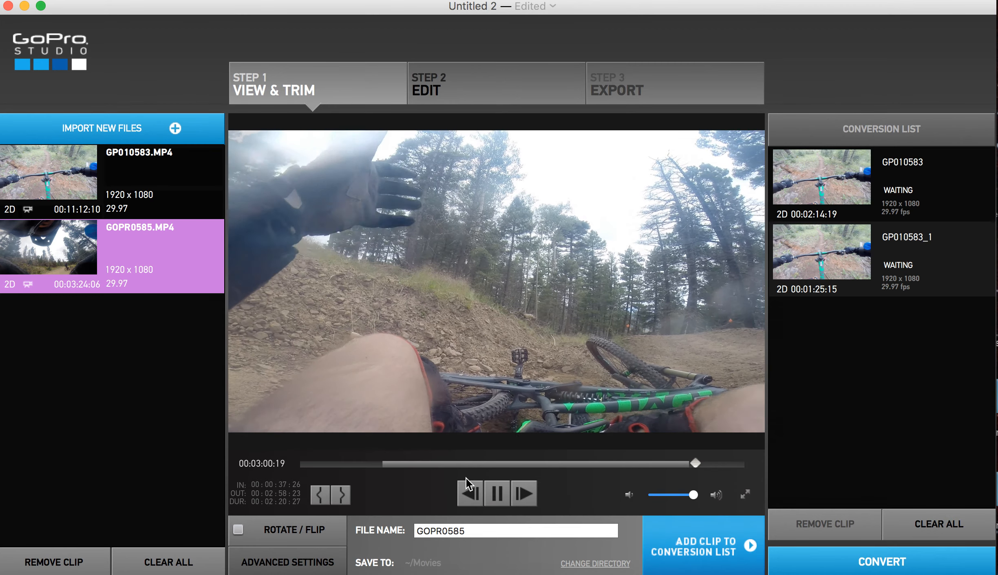
left_click(496, 494)
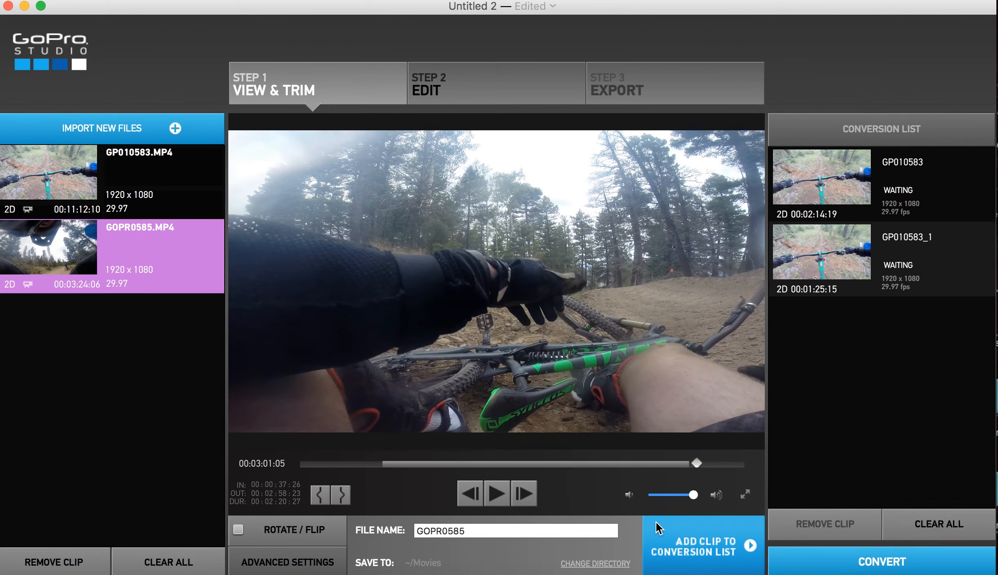
left_click(703, 558)
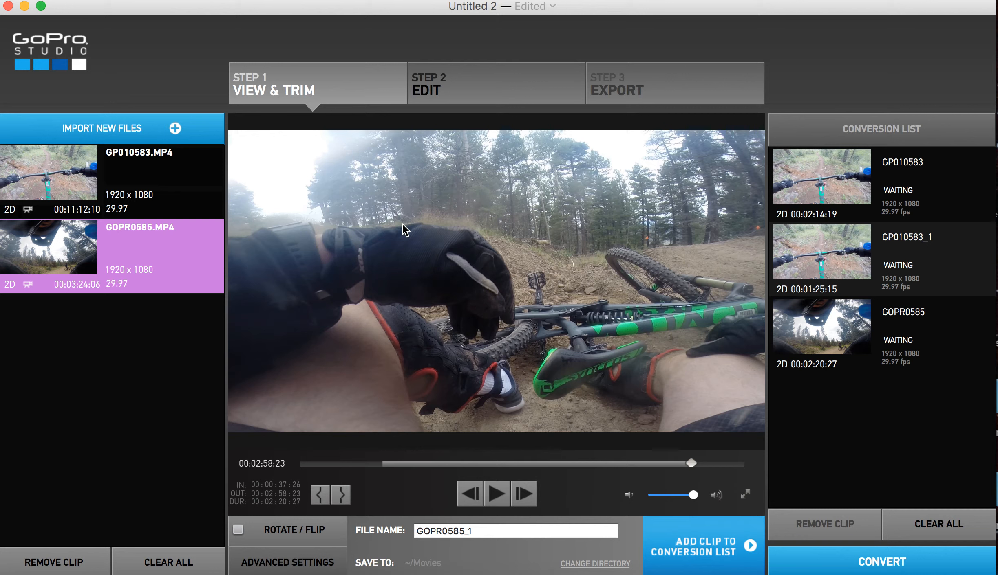
- Try the rotate/flip option on the GOPR0585 clip and review its advanced conversion settings without changing them
left_click(239, 529)
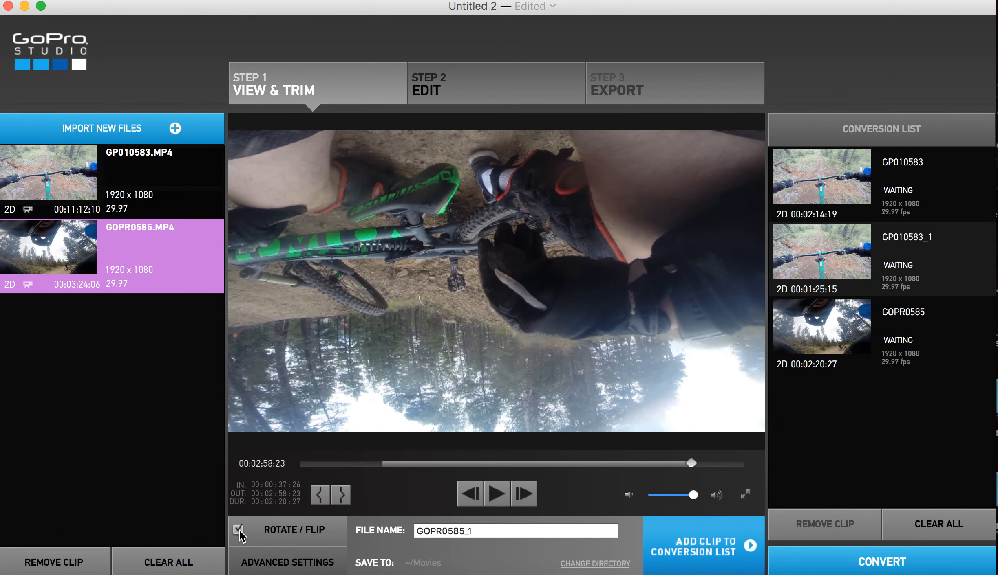
left_click(239, 530)
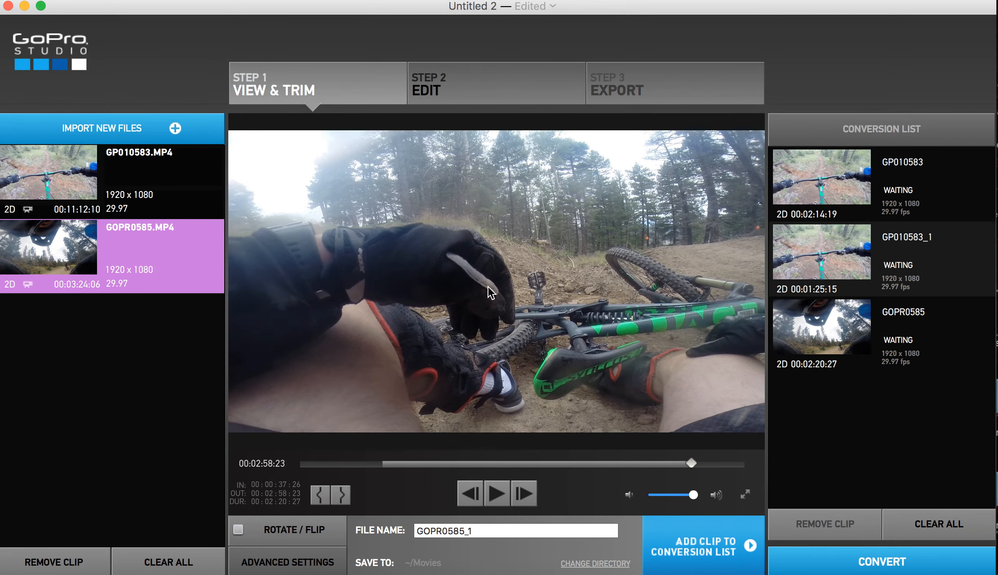
left_click(295, 569)
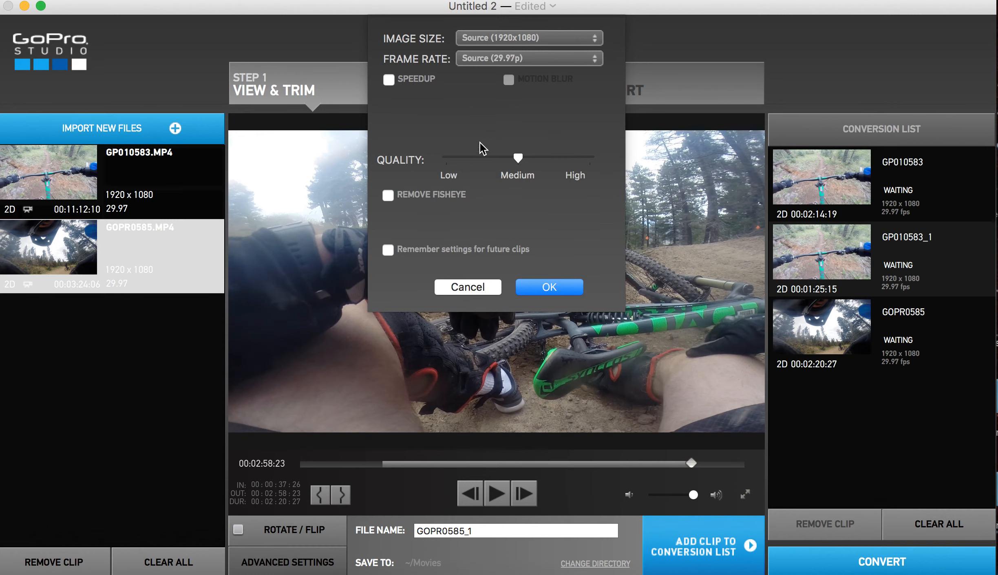
left_click(461, 288)
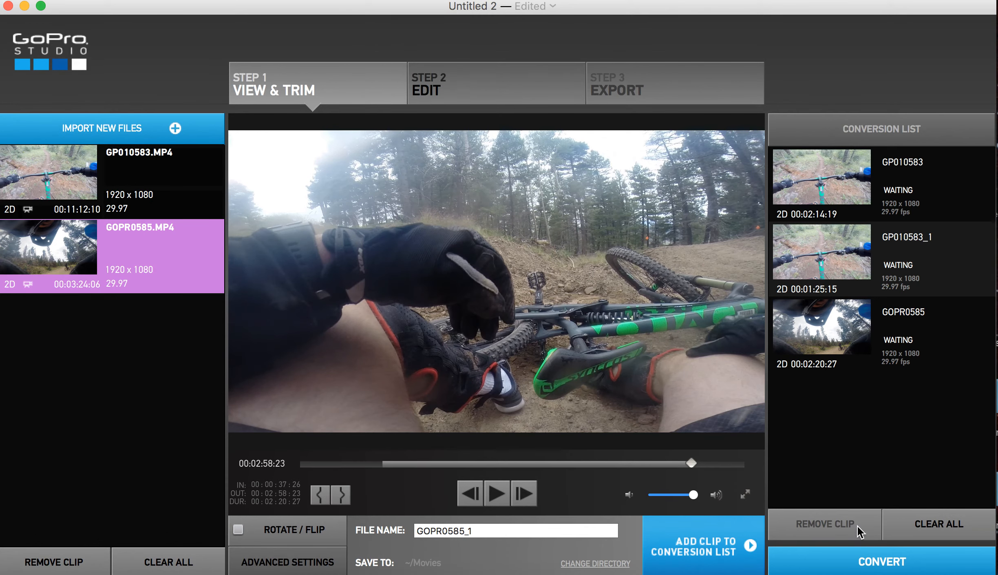
- Start converting the clips in the conversion list and move on to the Edit stage
left_click(861, 564)
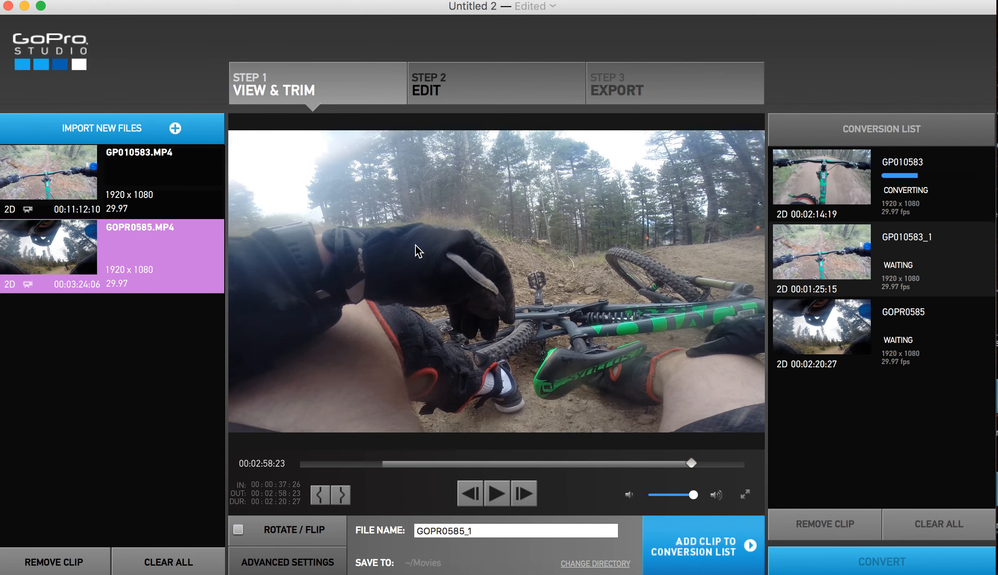
left_click(467, 77)
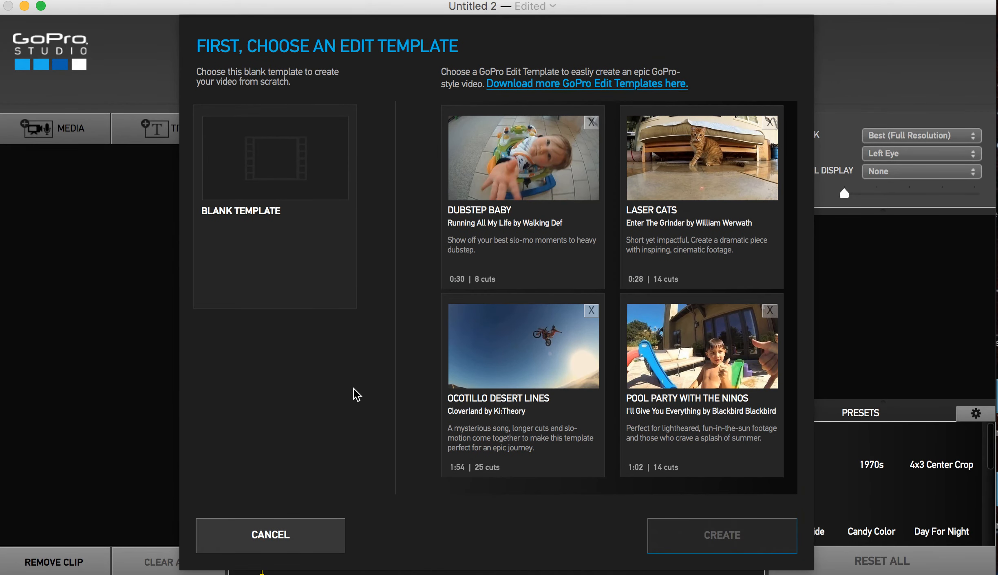
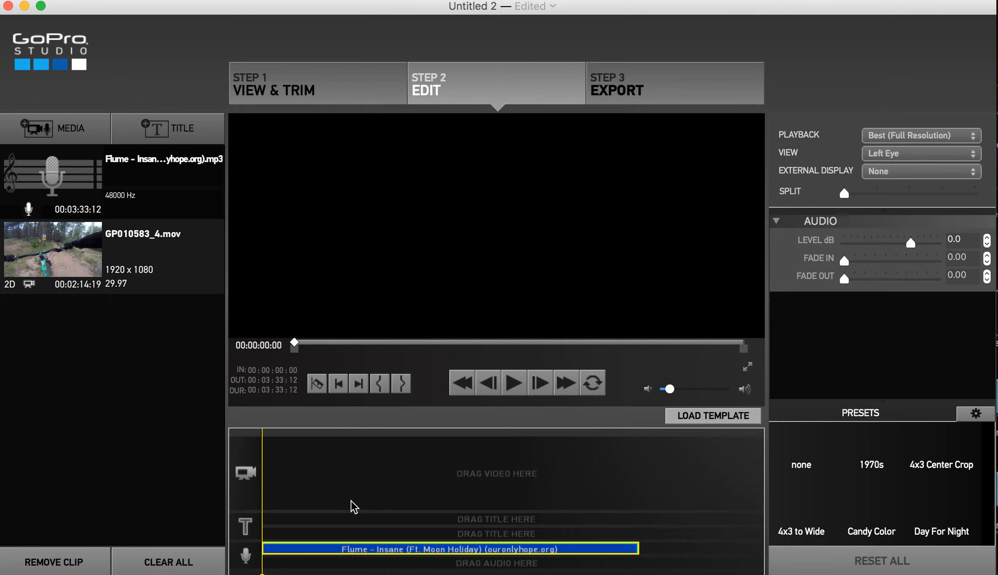
- Place the converted clip GP010583_4.mov at the start of the timeline's video track
left_click(131, 247)
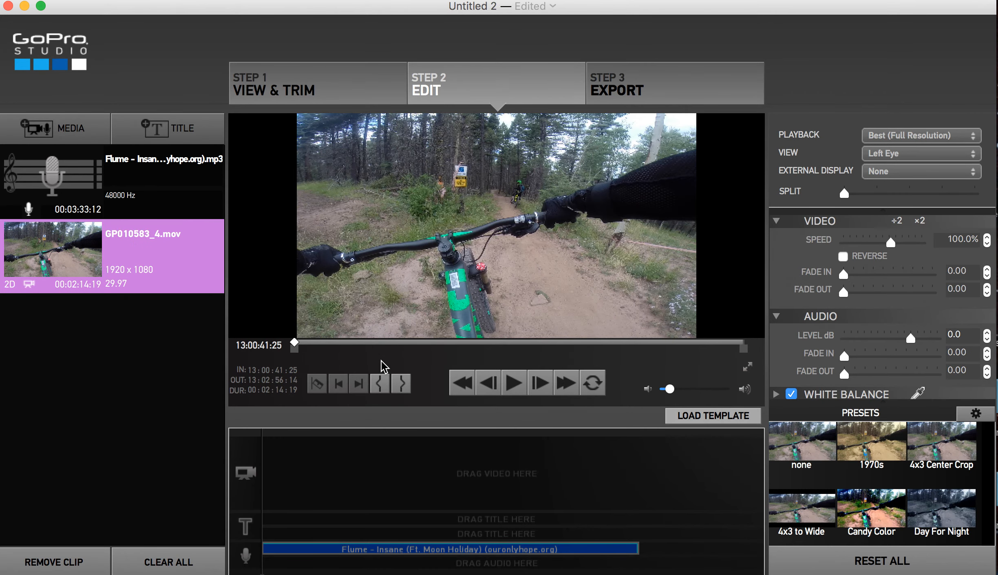
left_click(680, 469)
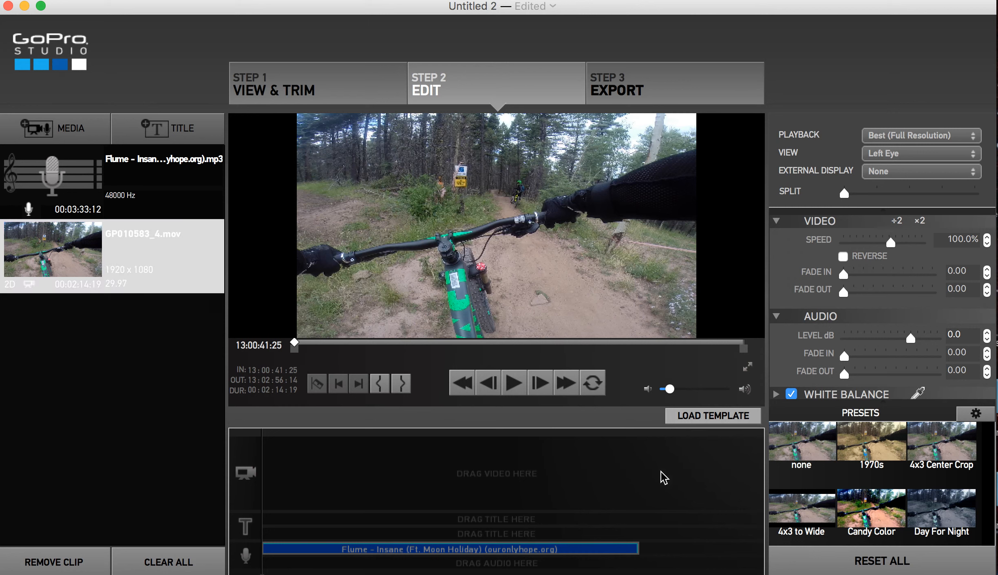
left_click_drag(167, 288, 373, 484)
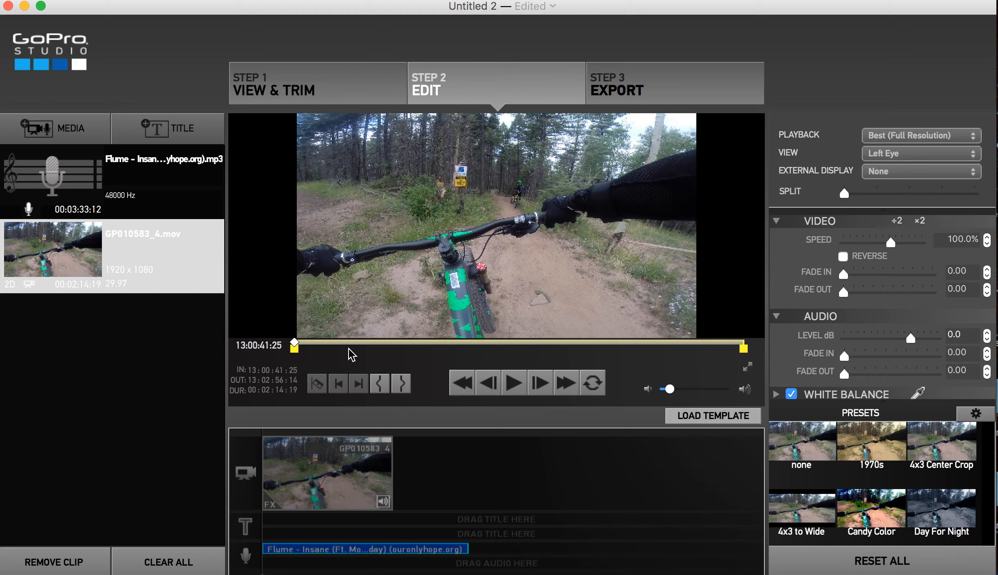
- Preview the GP010583_4 footage at a slightly higher playback volume, continuing from partway through the clip on the timeline
left_click(507, 381)
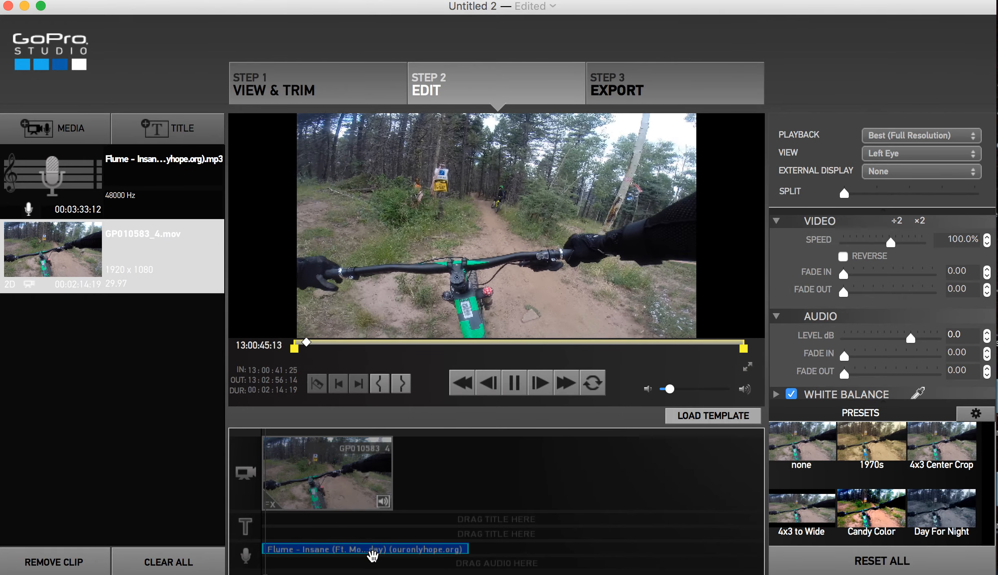
mouse_move(668, 390)
left_mouse_down()
mouse_move(705, 393)
mouse_move(670, 391)
left_mouse_up()
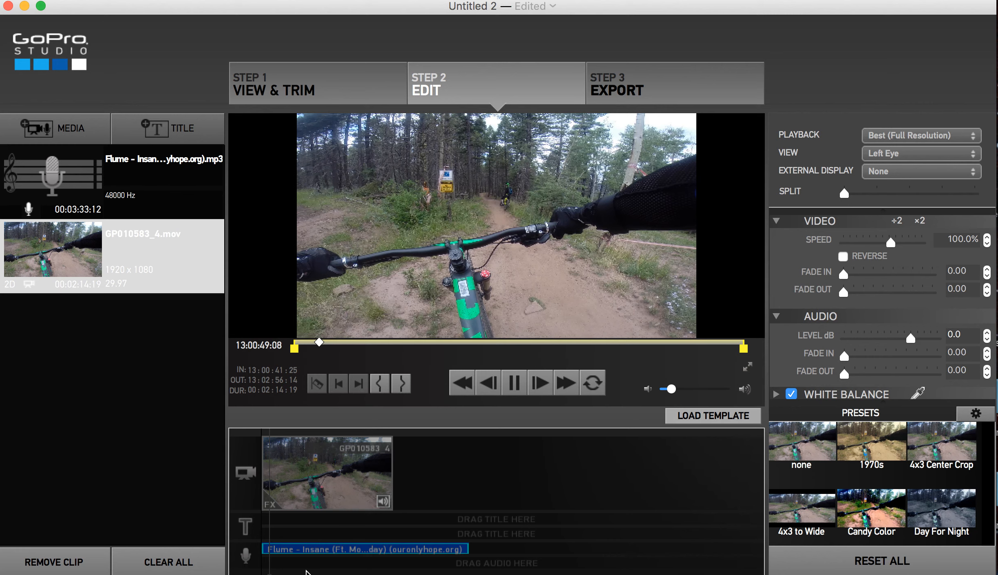
left_click(310, 504)
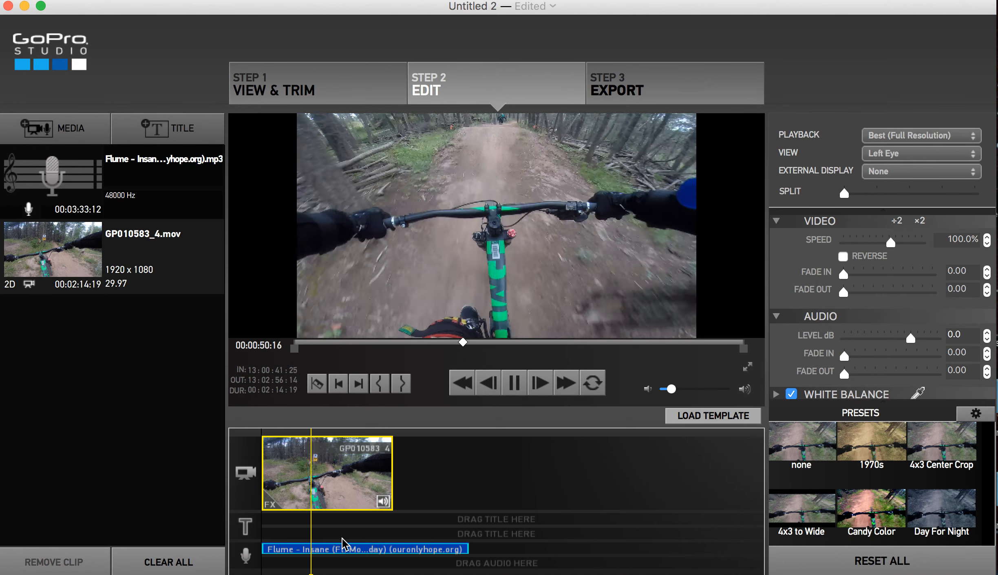
- Try starting the Flume music track at about 00:01:00:18, preview it, and return it to the timeline's beginning
left_click(326, 551)
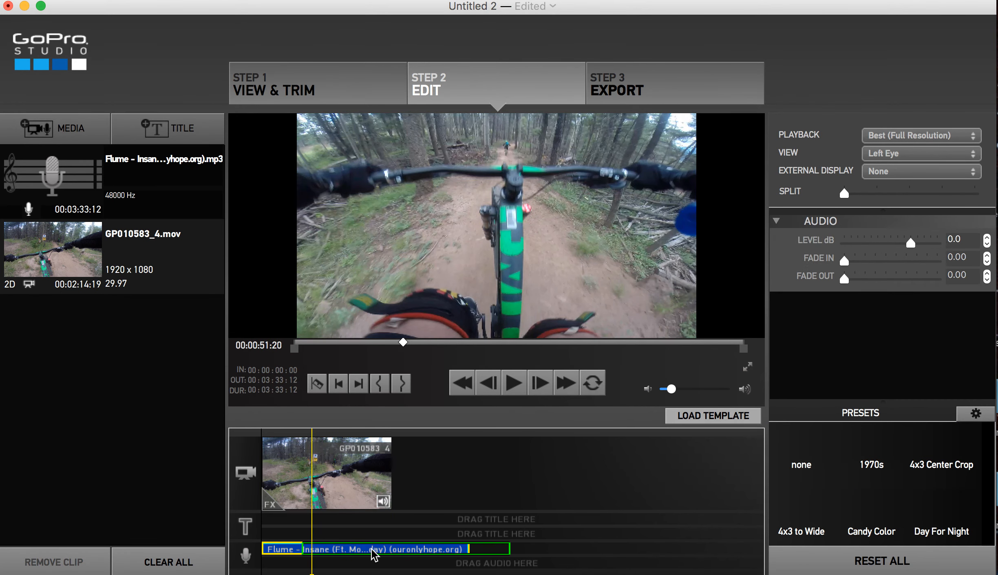
left_click_drag(385, 549, 388, 550)
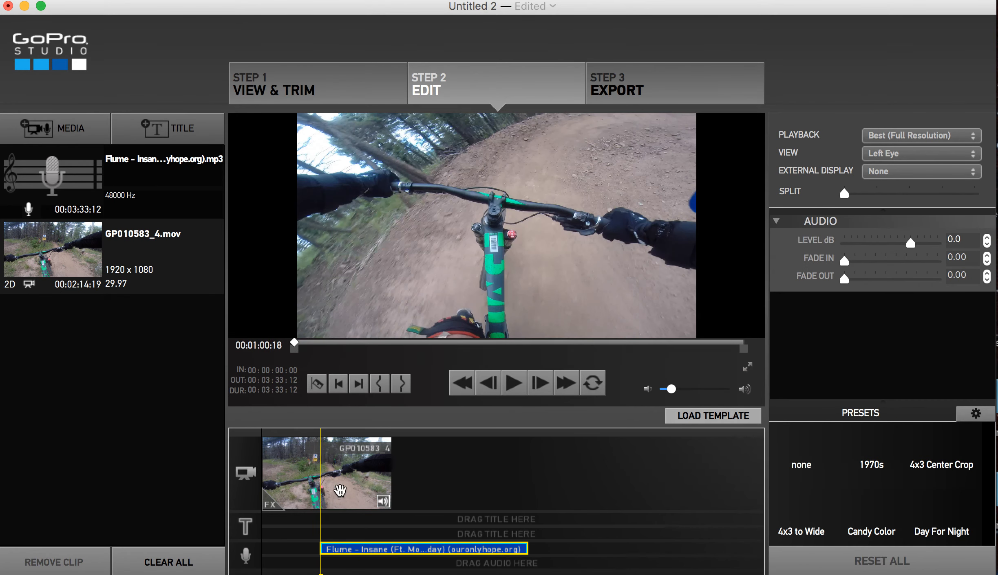
left_click_drag(328, 528, 310, 526)
left_click(515, 384)
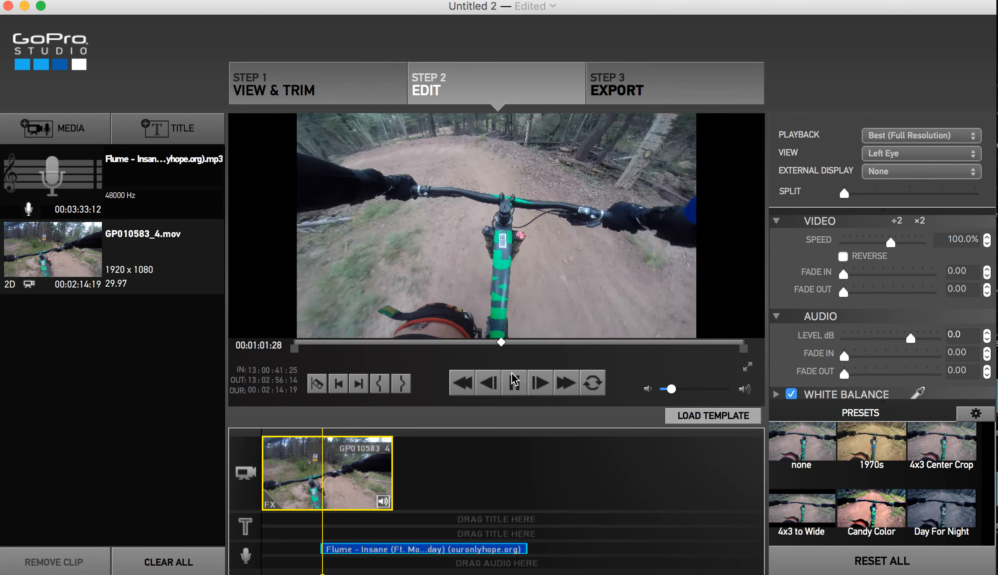
left_click(513, 382)
left_click_drag(324, 534, 261, 527)
left_click_drag(355, 546, 269, 542)
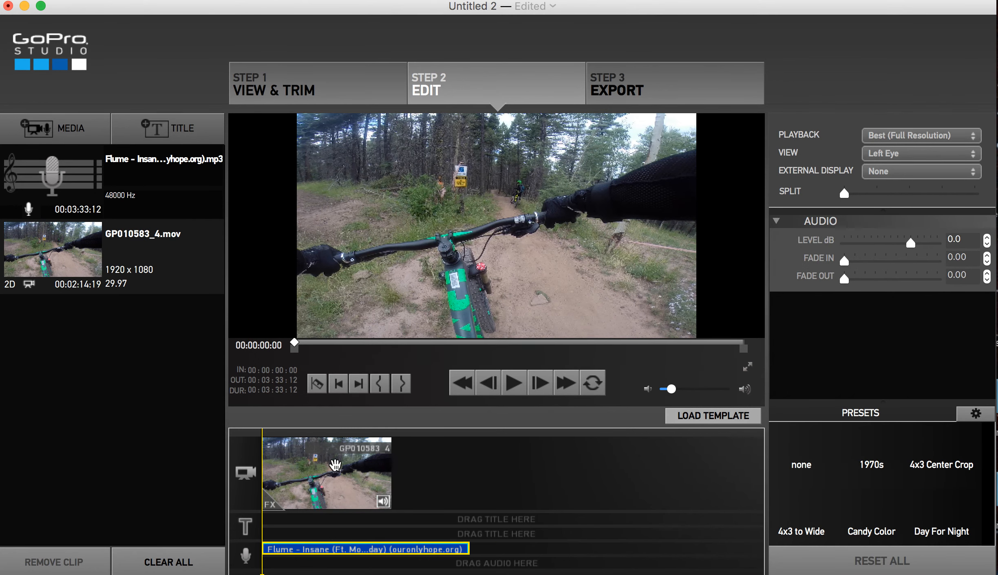
- Split the GP010583_4 timeline clip in half and trim the first half's out point to 13:01:02:29
left_click(335, 465)
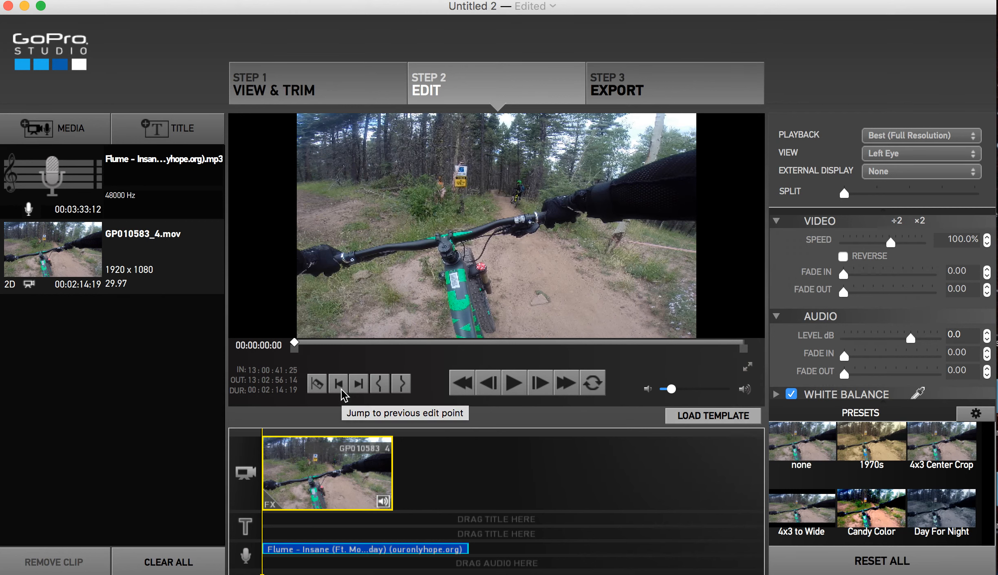
left_click(316, 384)
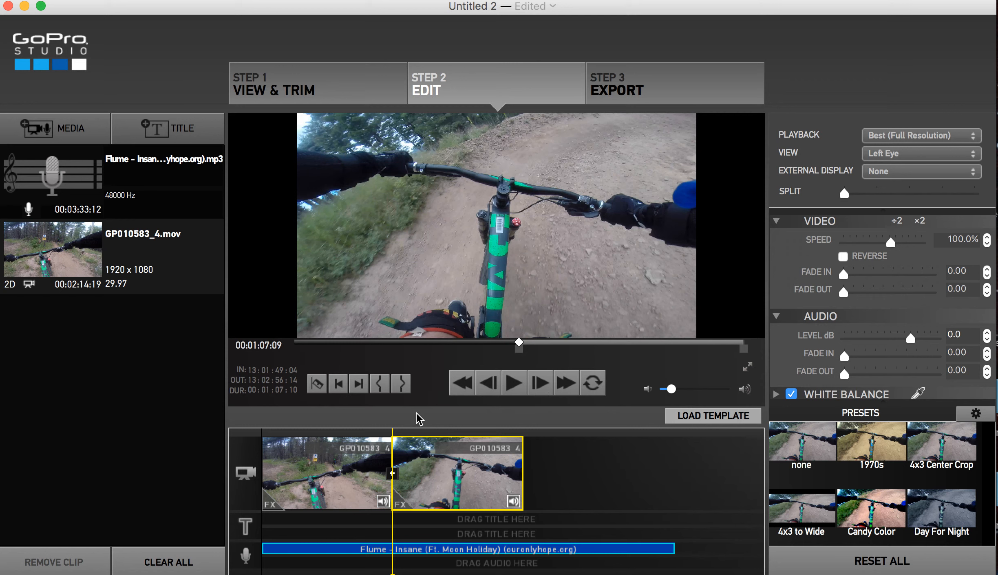
left_click(360, 474)
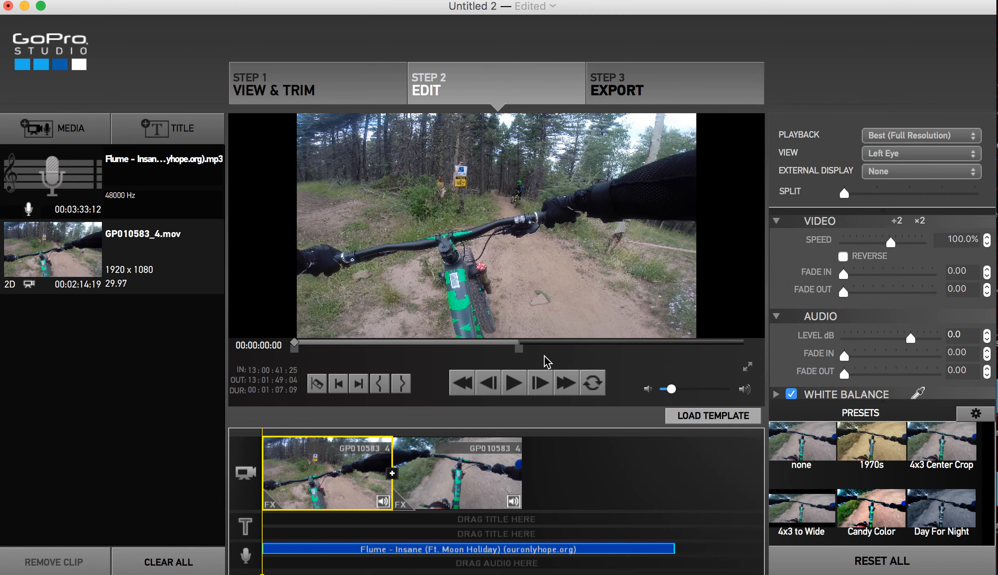
left_click_drag(518, 349, 431, 351)
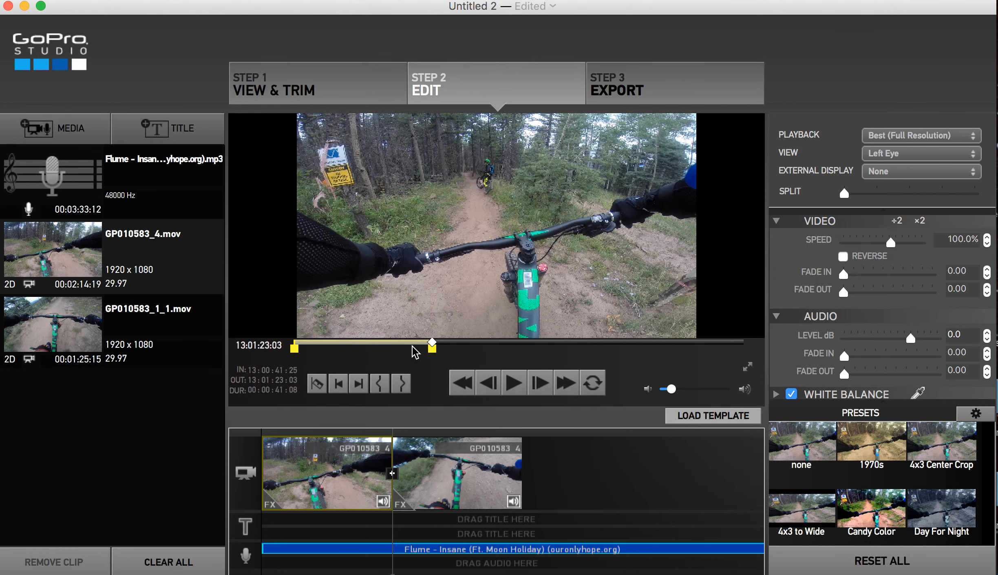
mouse_move(431, 357)
left_mouse_down()
mouse_move(486, 353)
mouse_move(365, 351)
left_mouse_up()
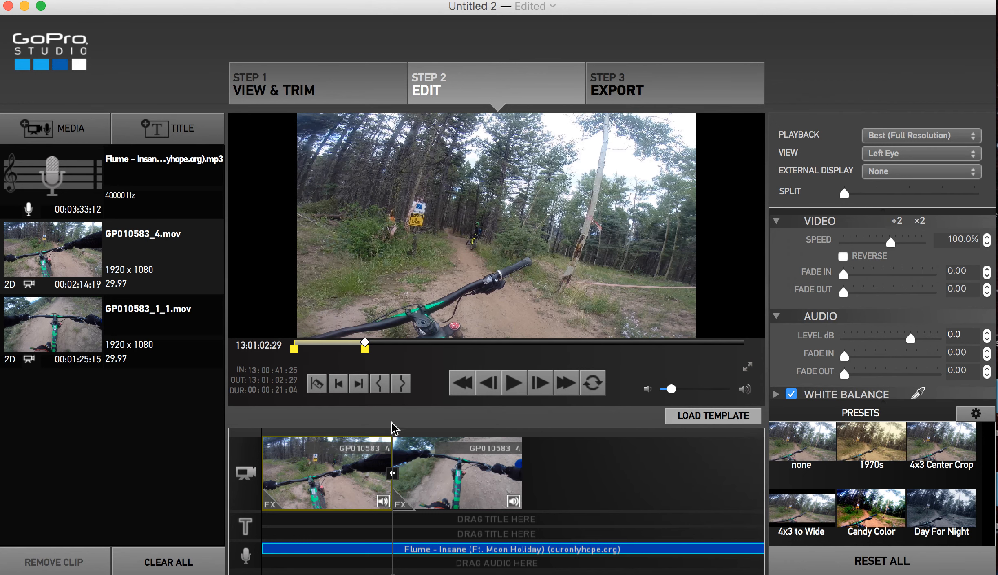
- Split the second GP010583_4 piece in two and trim the resulting middle piece to run from 13:01:40:06 to 13:02:12:16
left_click(322, 388)
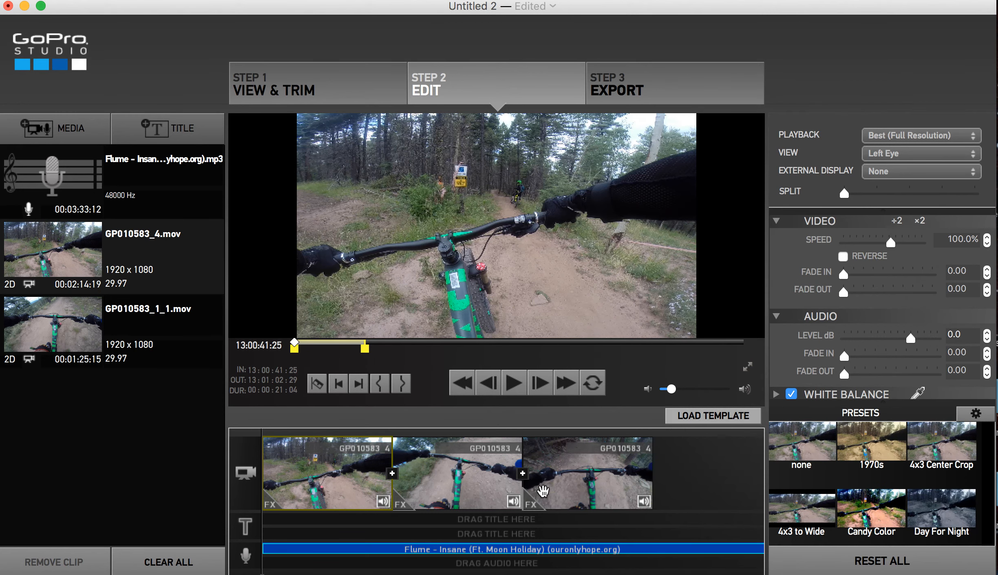
left_click(473, 476)
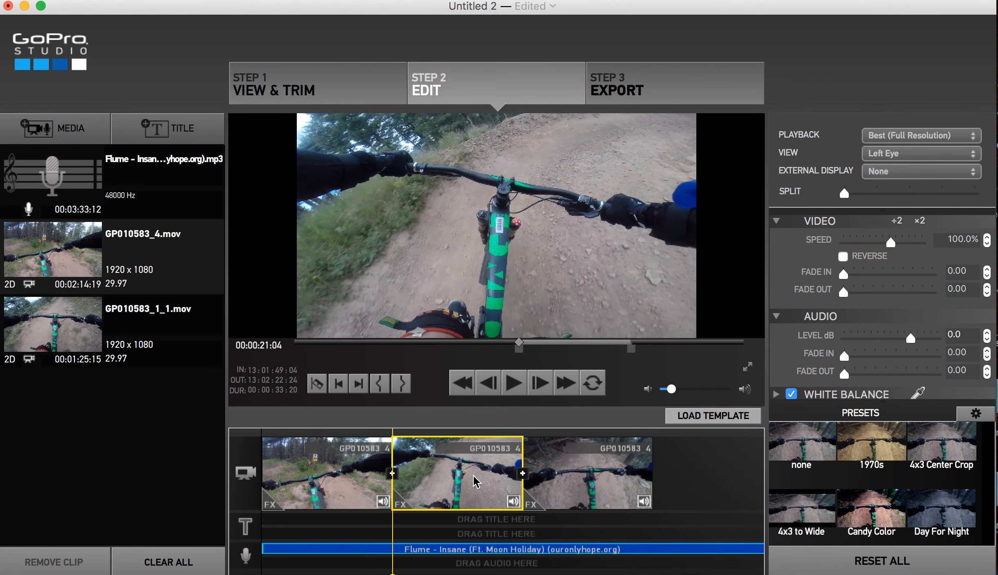
mouse_move(518, 349)
left_mouse_down()
mouse_move(444, 353)
mouse_move(489, 352)
left_mouse_up()
left_click_drag(631, 349, 598, 347)
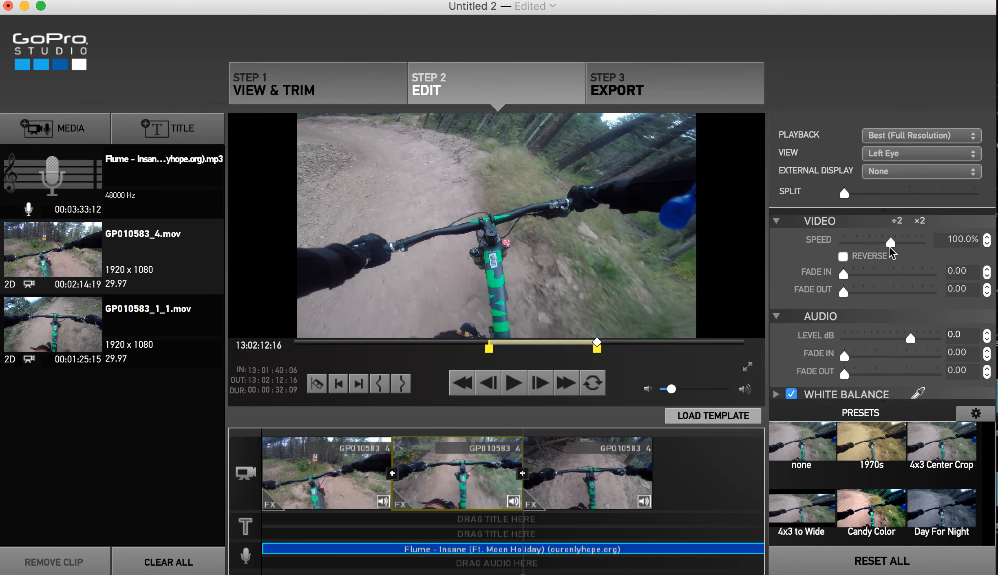
- Speed up the middle GP010583_4 piece to 302.7% and set its video fade in and fade out to 3.33
left_click(987, 238)
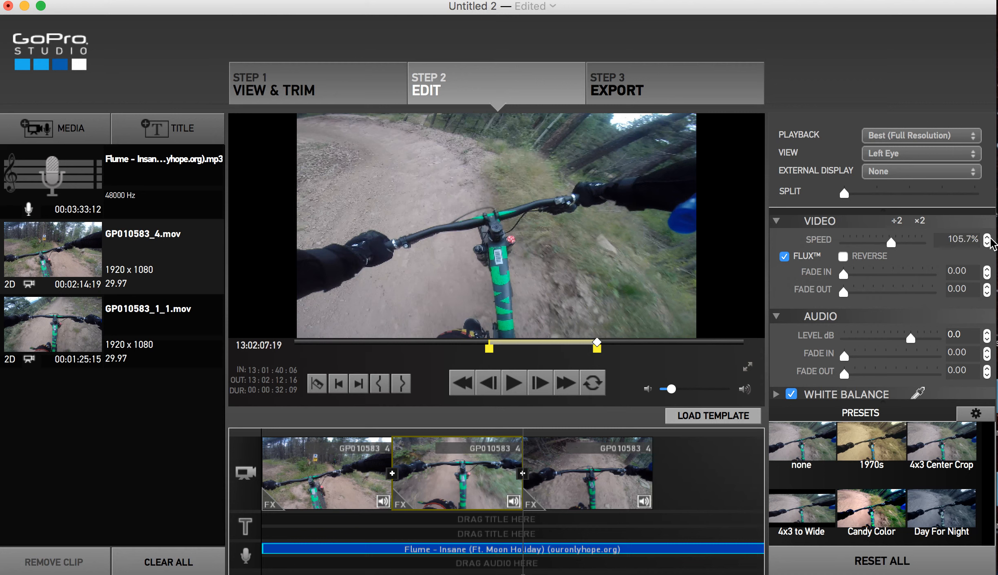
left_click_drag(892, 243, 898, 243)
left_click_drag(845, 280, 874, 276)
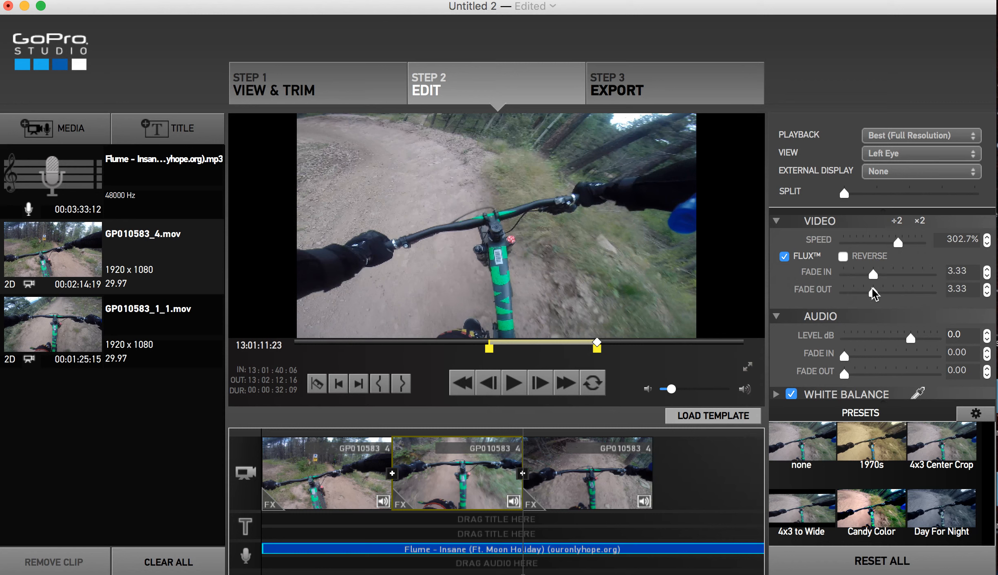
- Set the third GP010583_4 piece's video fade in and fade out to 2.22
left_click(481, 475)
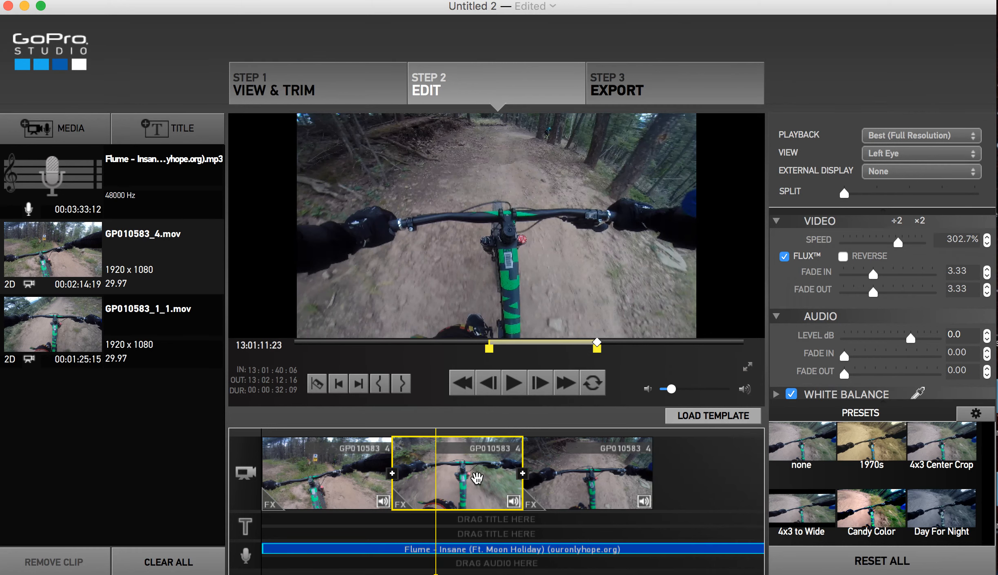
left_click(559, 475)
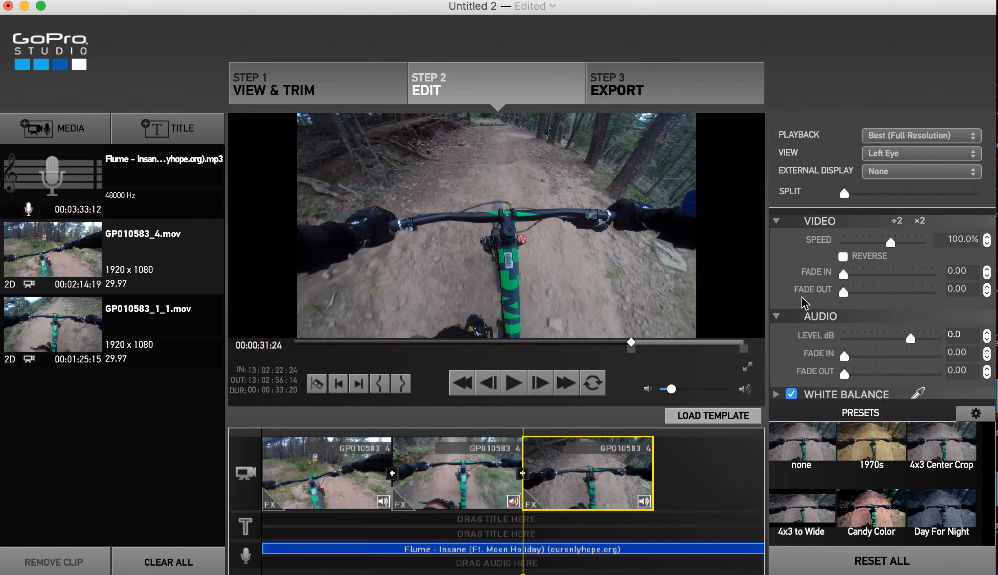
left_click_drag(844, 275, 863, 293)
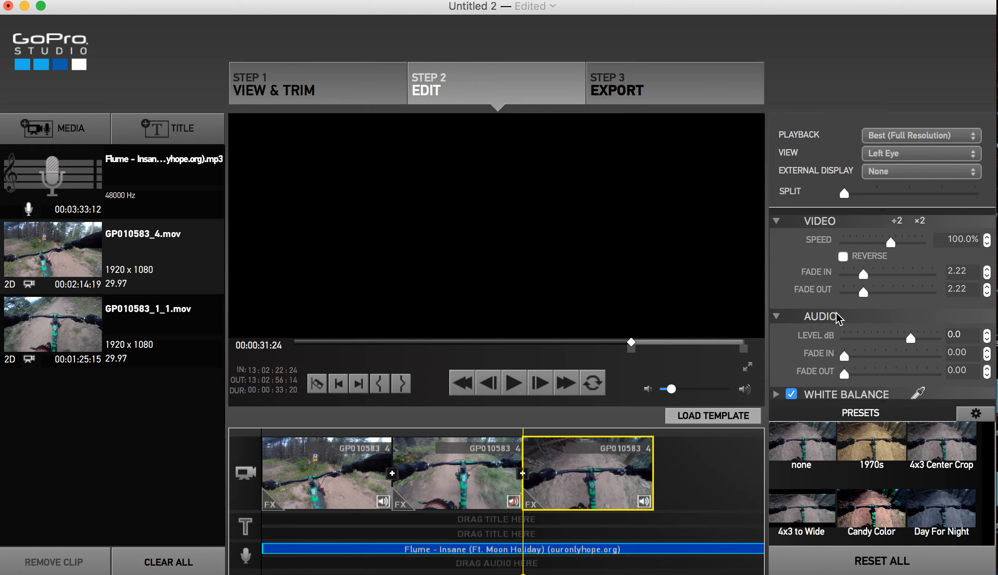
- Preview the sped-up middle piece and its faded transition into the third piece on the timeline
left_click(495, 468)
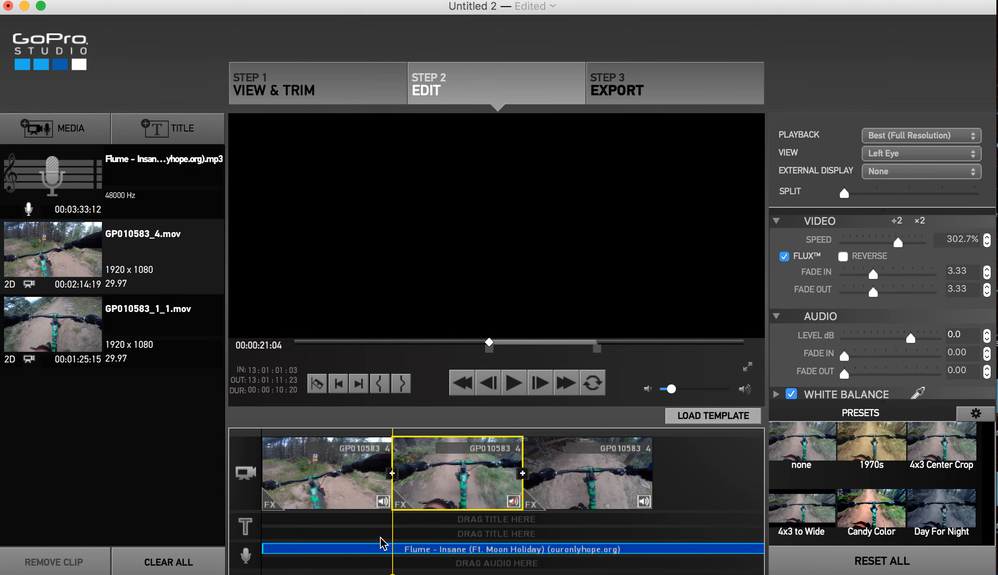
left_click_drag(392, 537, 507, 537)
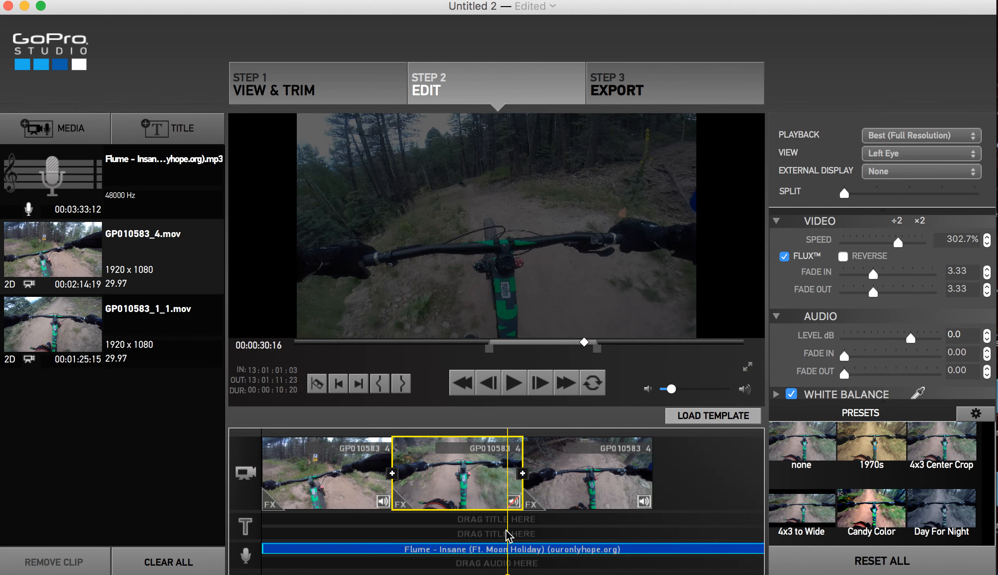
left_click(515, 371)
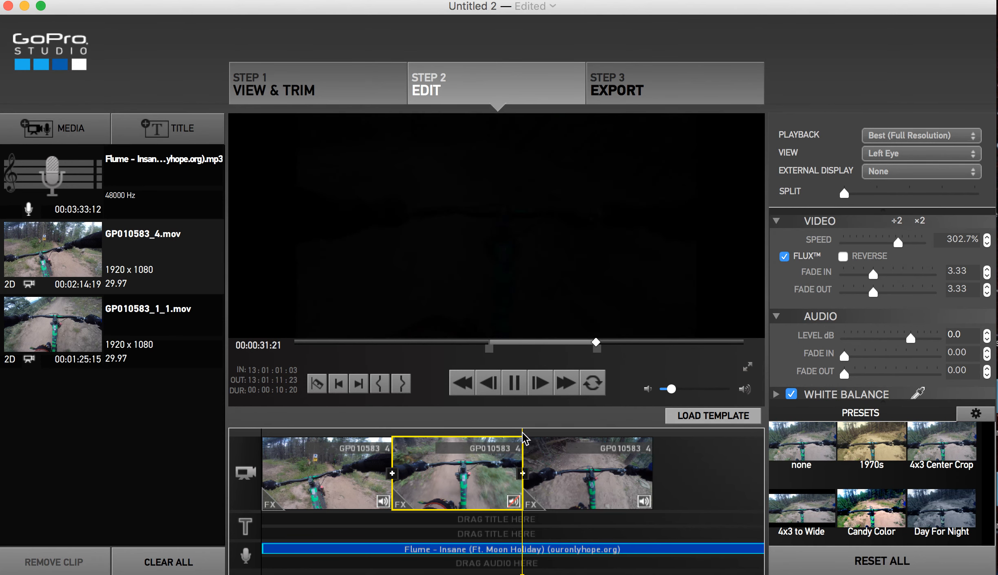
left_click_drag(526, 530, 443, 538)
left_click(514, 385)
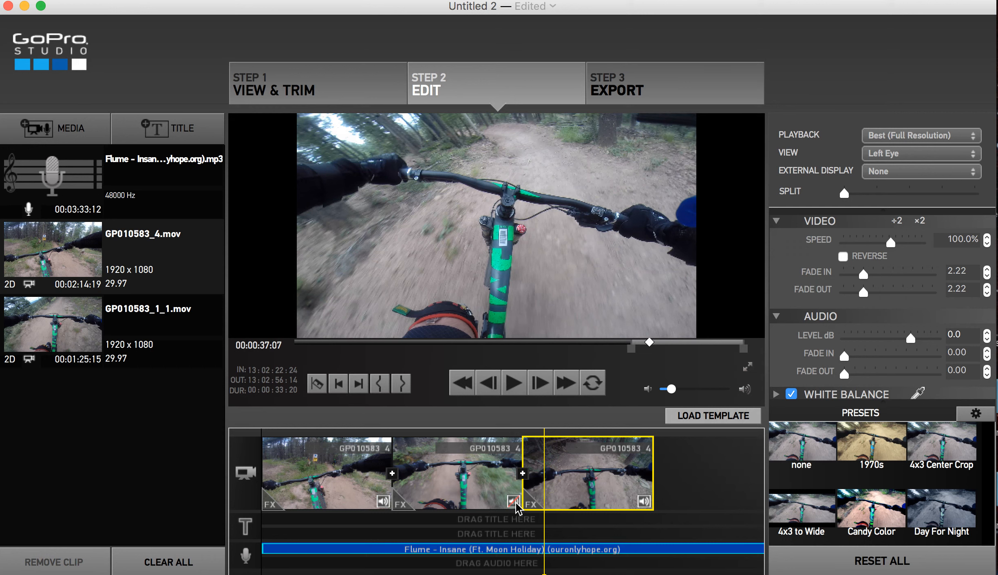
- Add the converted clip GP010583_1_1.mov to the end of the timeline's video track
left_click(363, 488)
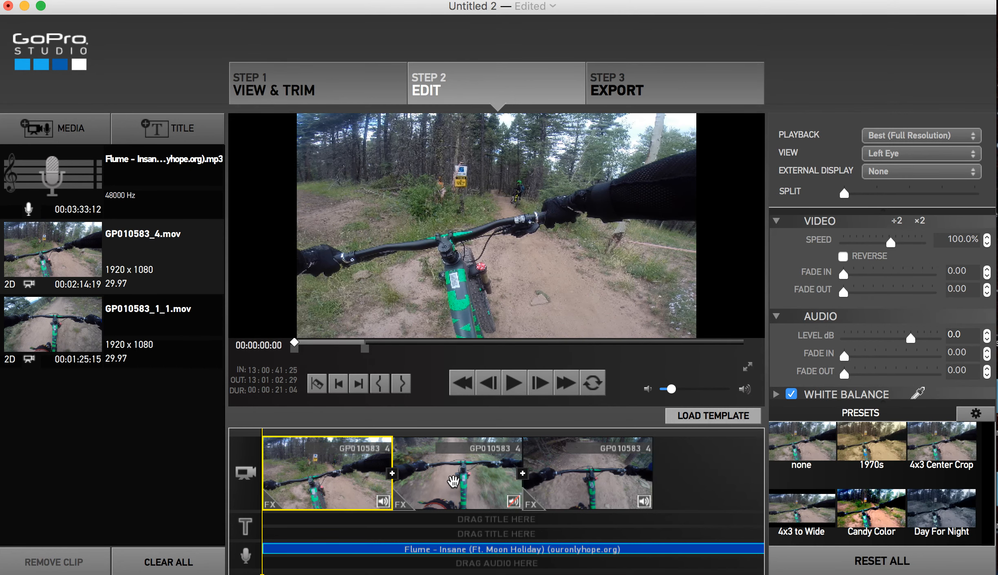
left_click(453, 481)
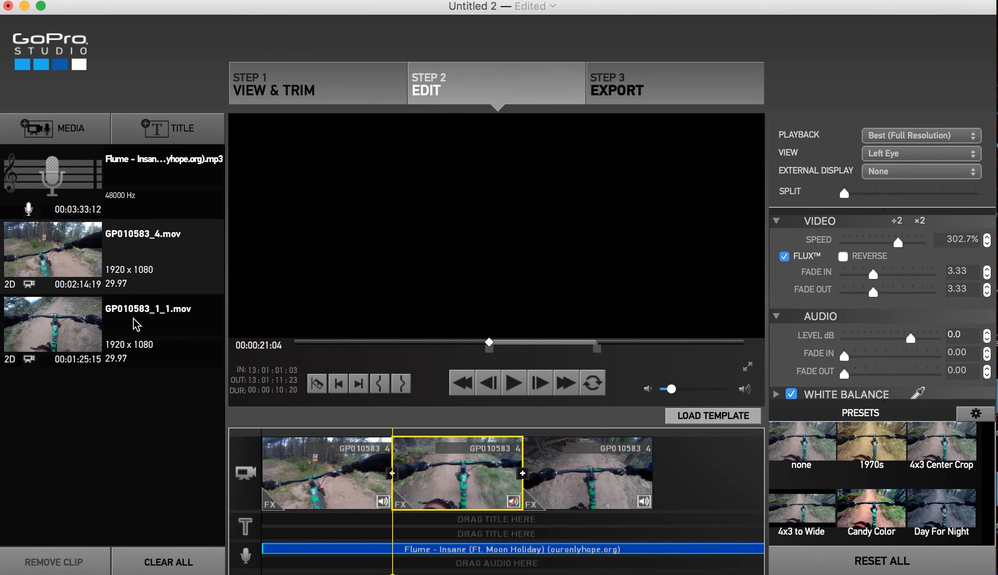
left_click(141, 336)
left_click_drag(162, 345, 706, 462)
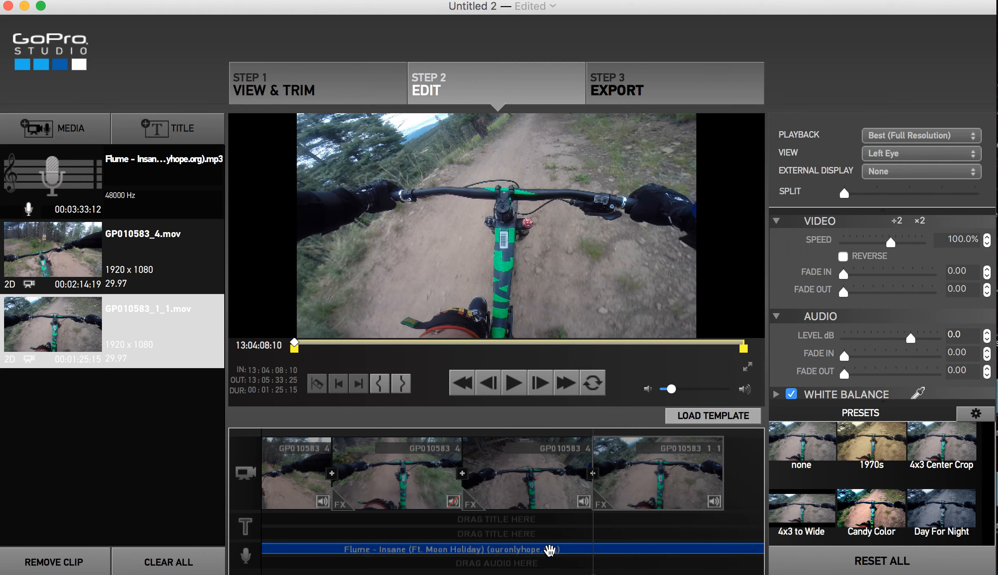
- Move the GP010583_1_1 clip from the end of the video track to directly after the first GP010583_4 piece
left_click(605, 484)
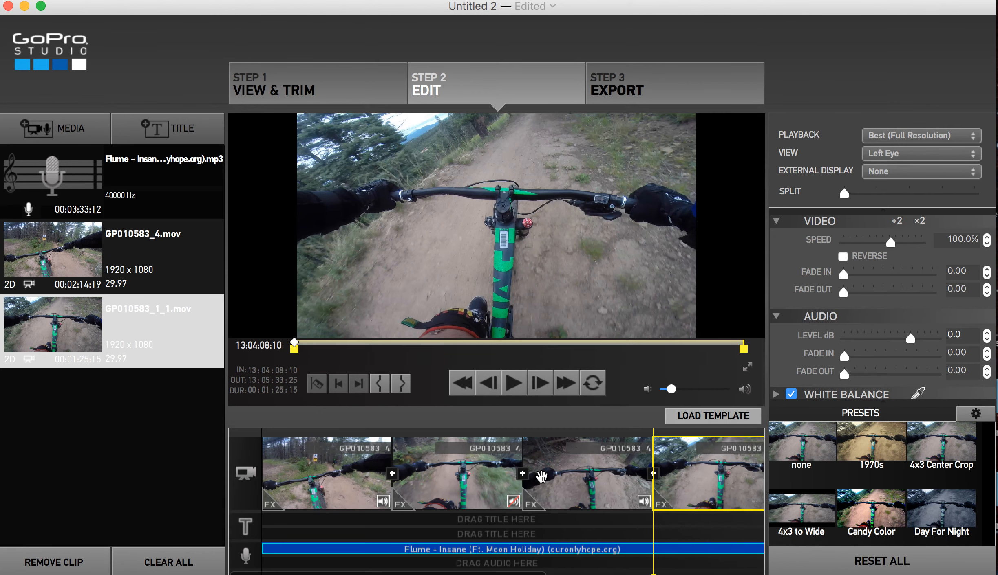
left_click(615, 468)
left_click(707, 477)
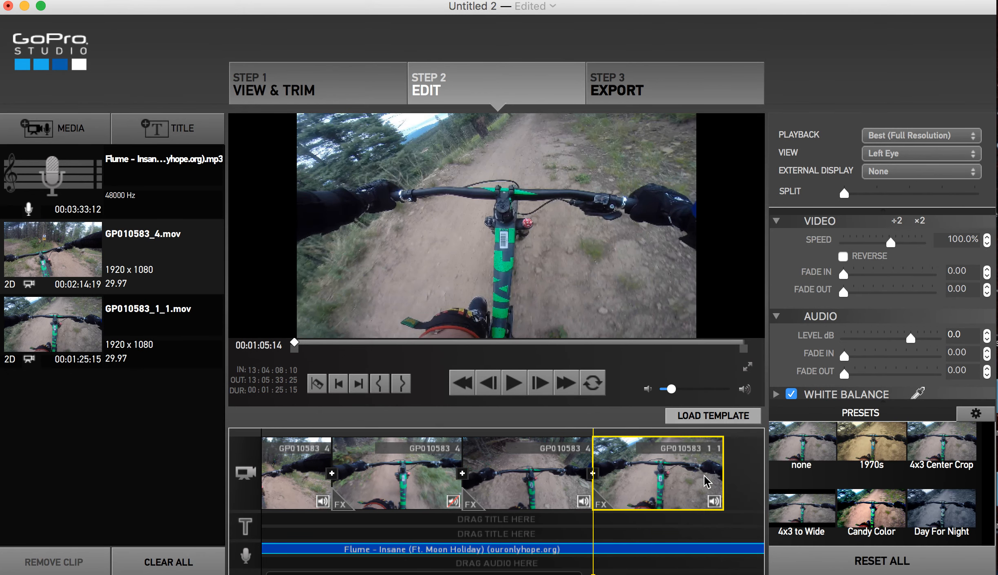
left_click_drag(658, 481, 300, 469)
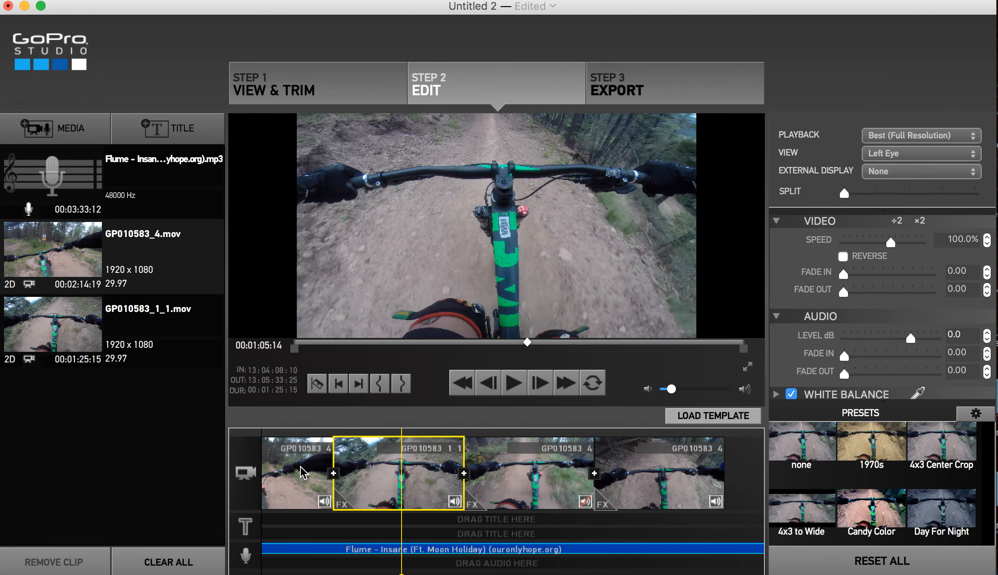
left_click(546, 474)
left_click(347, 494)
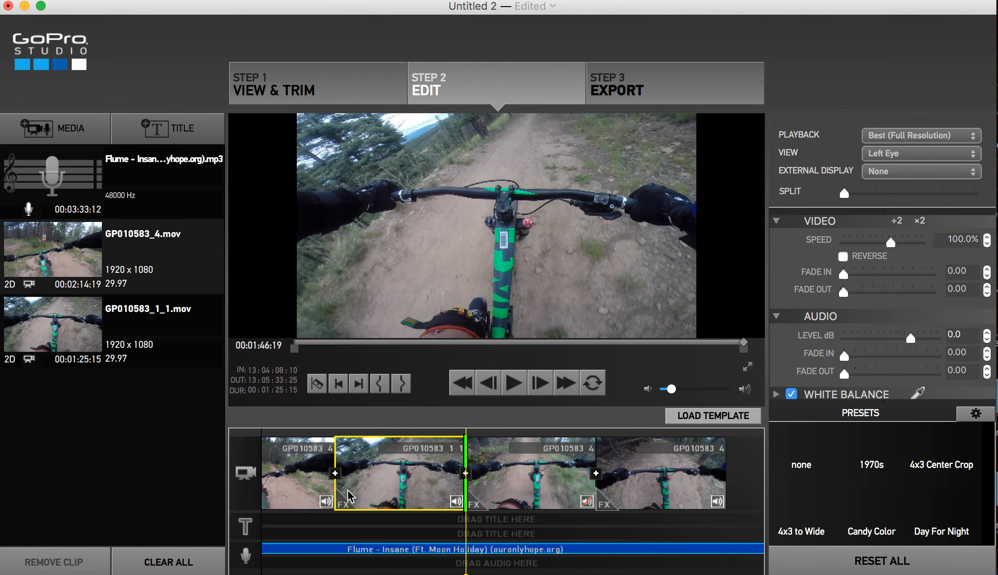
- Add the converted clip GOPR0585_2.mov to the end of the timeline's video track
left_click(300, 473)
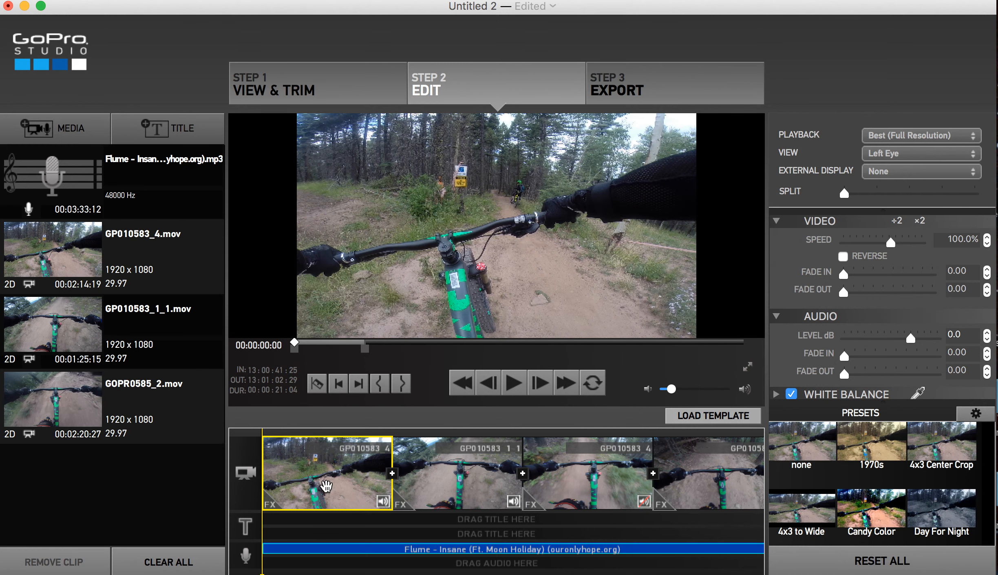
left_click_drag(112, 403, 710, 481)
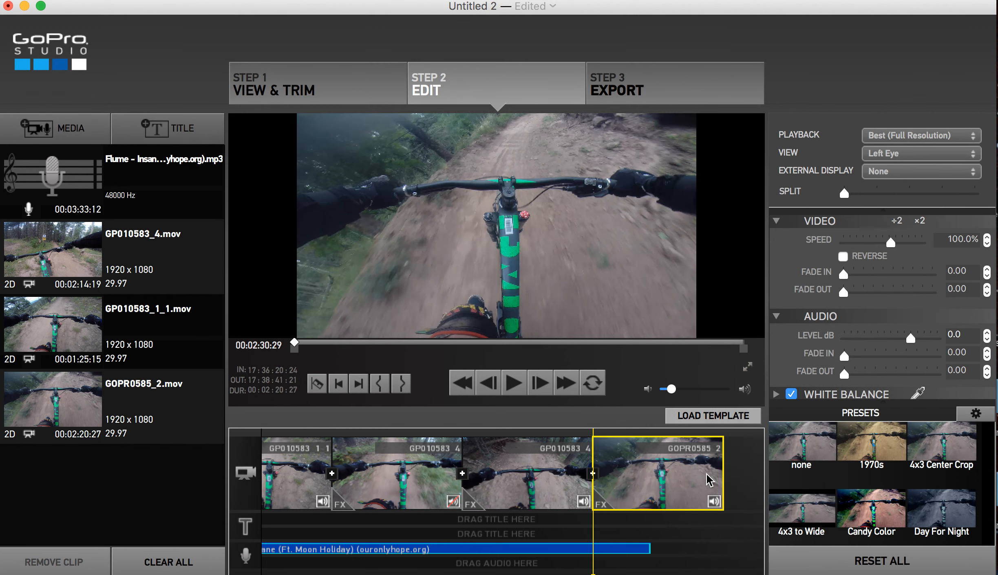
scroll(710, 481, "left", 10)
- Apply the Candy Color preset to the GP010583_1_1 timeline clip and trim its out point to 13:04:23:28
left_click(429, 481)
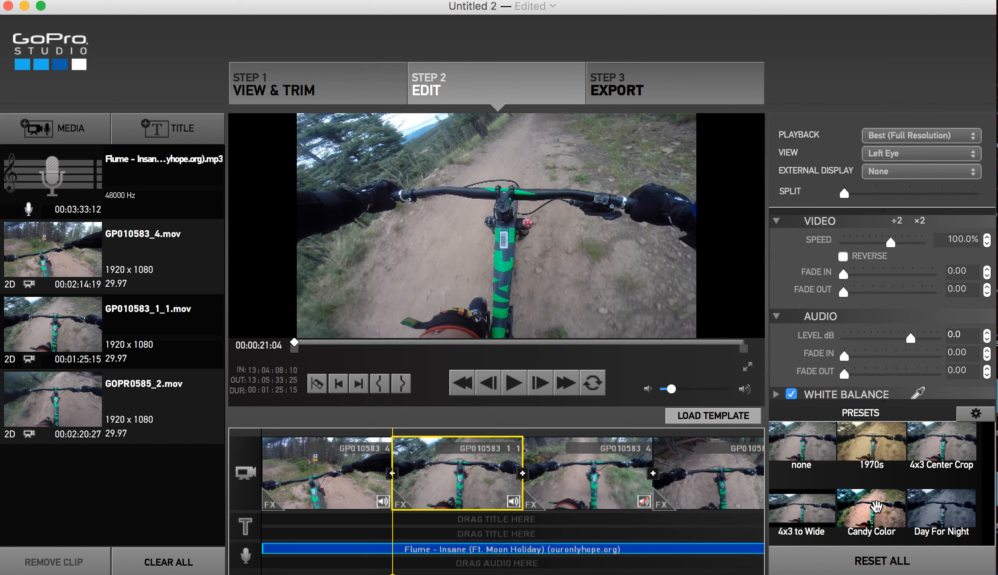
left_click(876, 509)
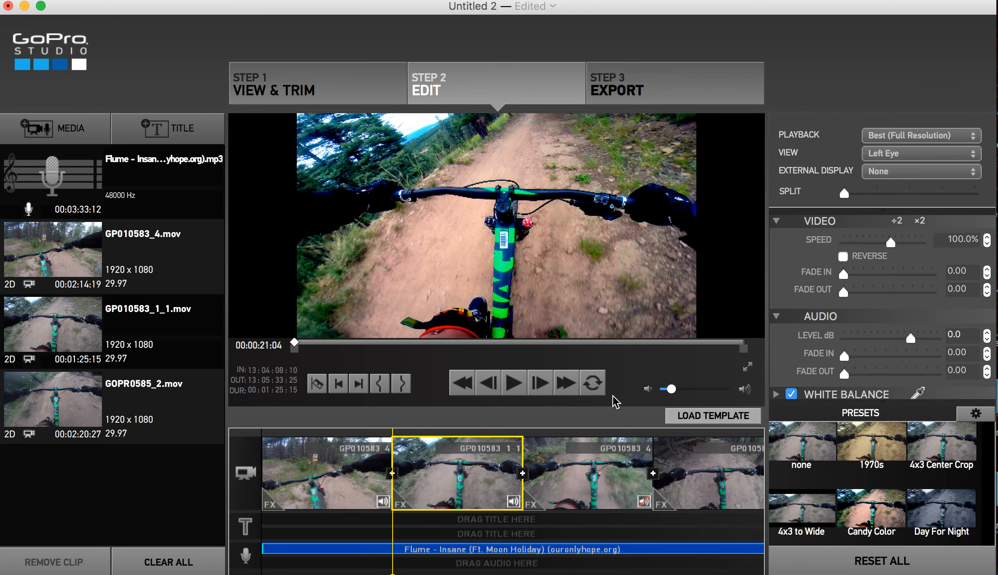
left_click(522, 384)
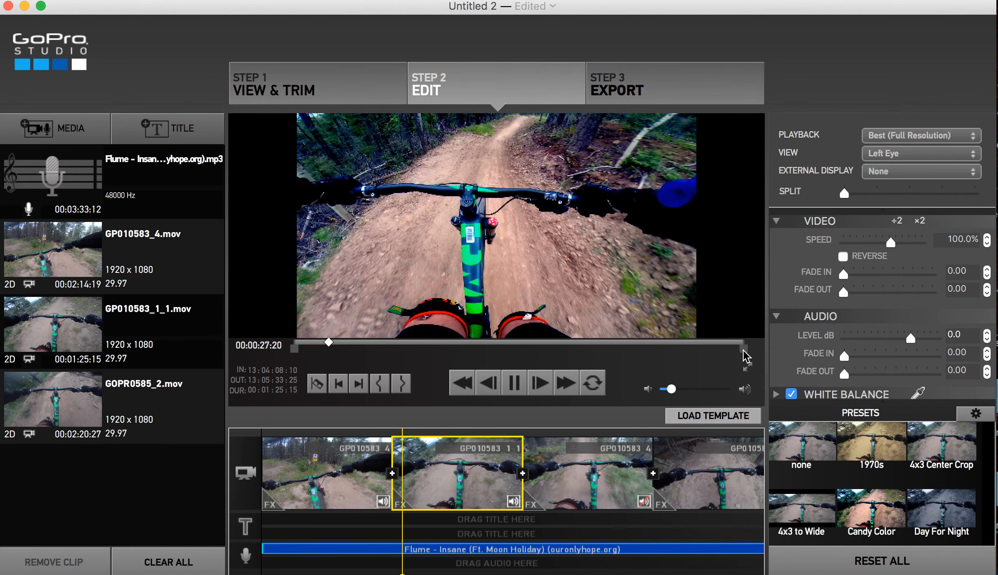
left_click_drag(457, 348, 370, 348)
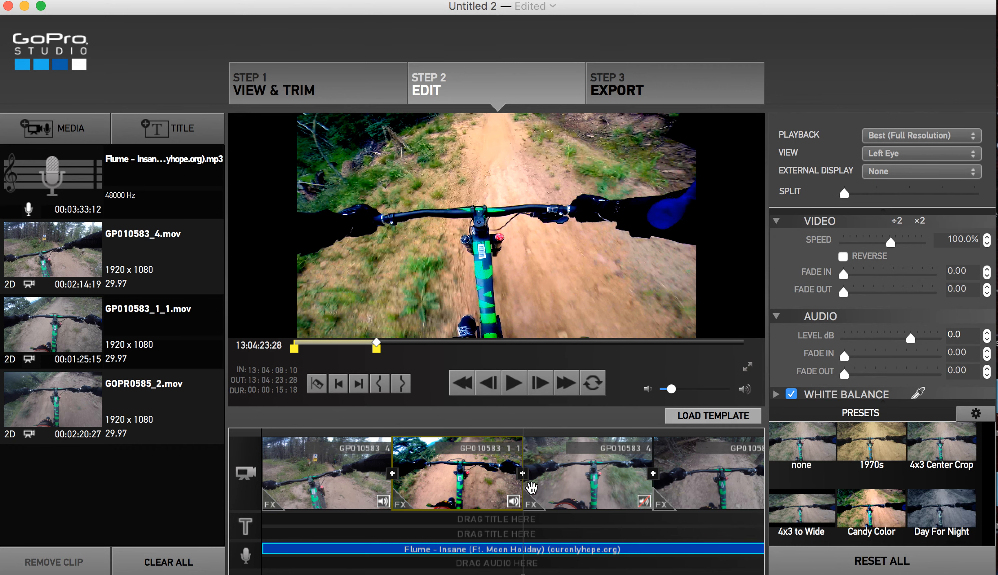
left_click(555, 485)
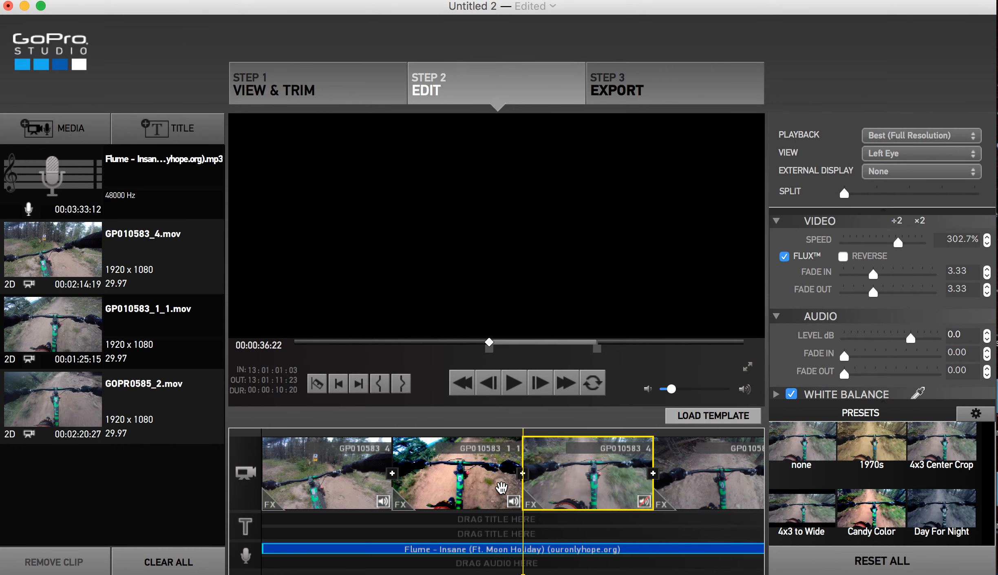
- Play back the timeline from the middle of the GP010583_1_1 clip into the sped-up GP010583_4 piece
left_click_drag(522, 535, 453, 534)
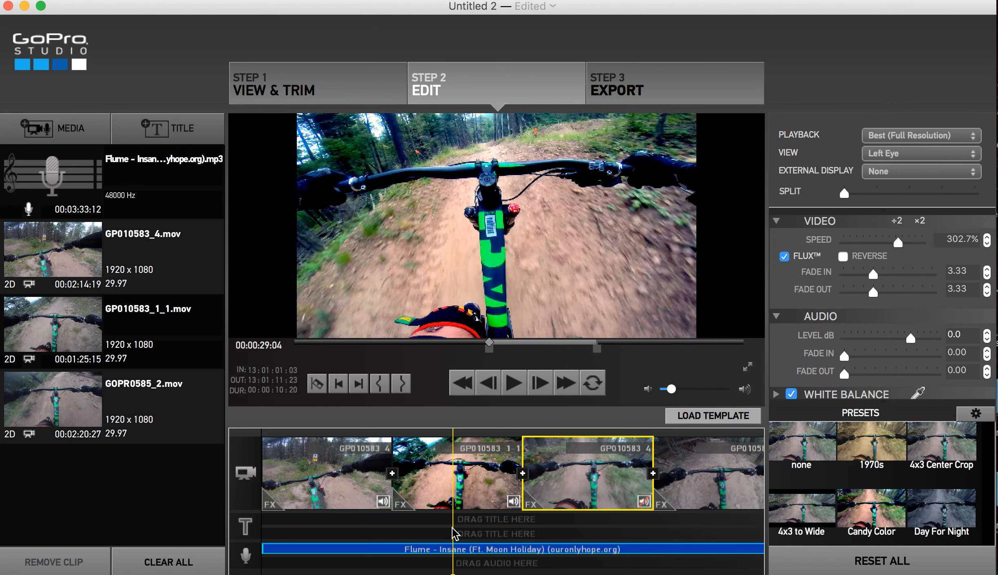
left_click(512, 391)
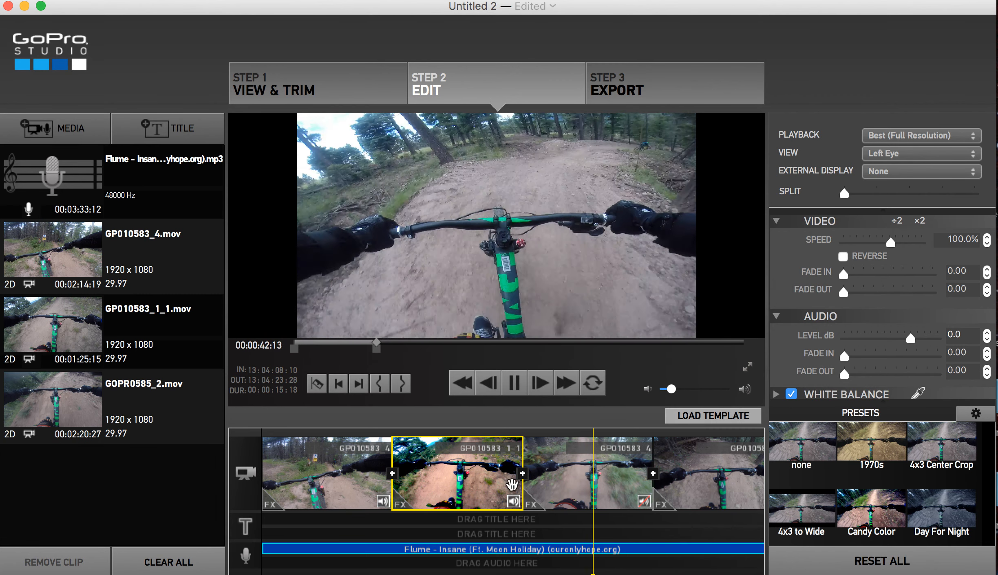
left_click(516, 389)
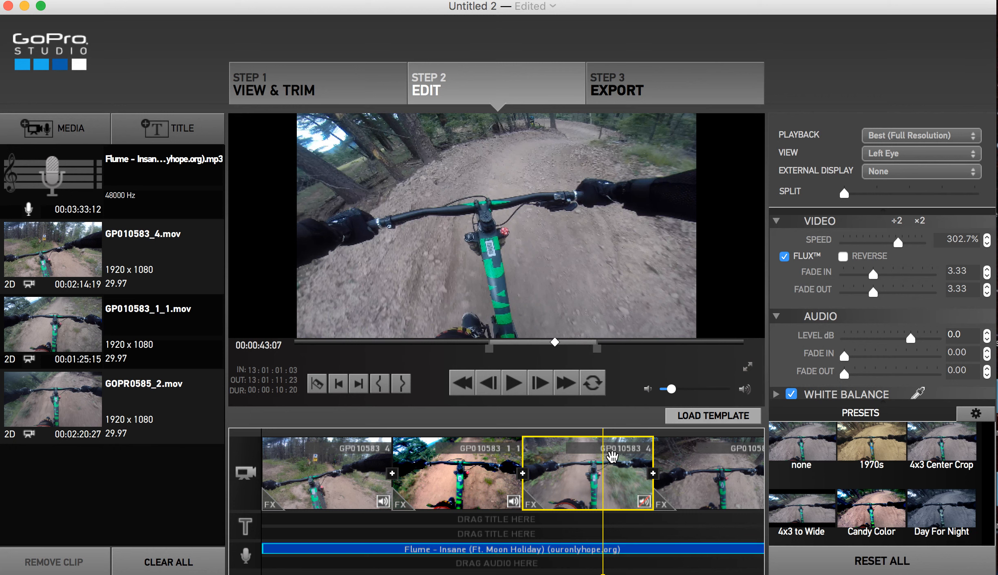
- Add a transition between the first GP010583_4 piece and the GP010583_1_1 clip on the video track
left_click(719, 493)
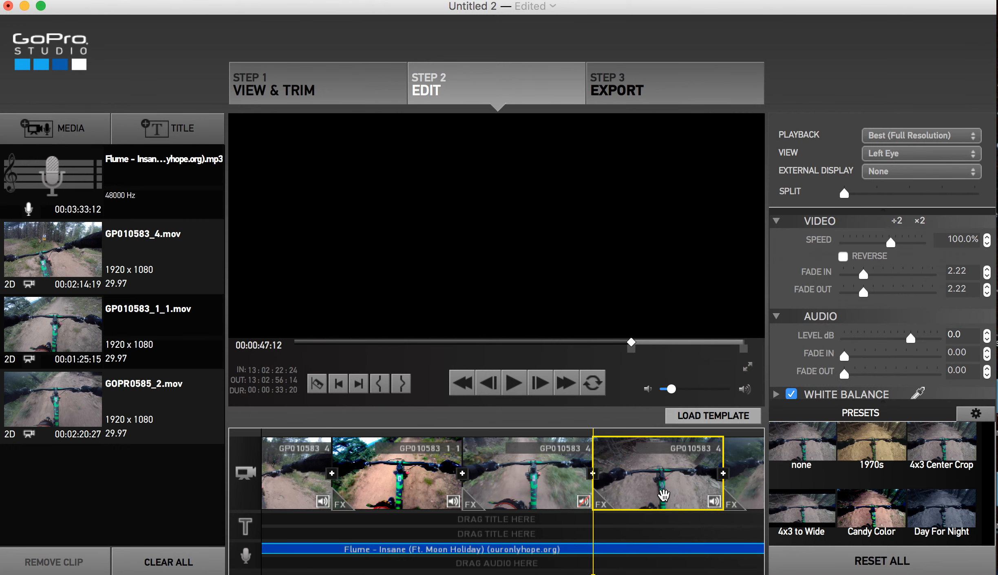
left_click(738, 472)
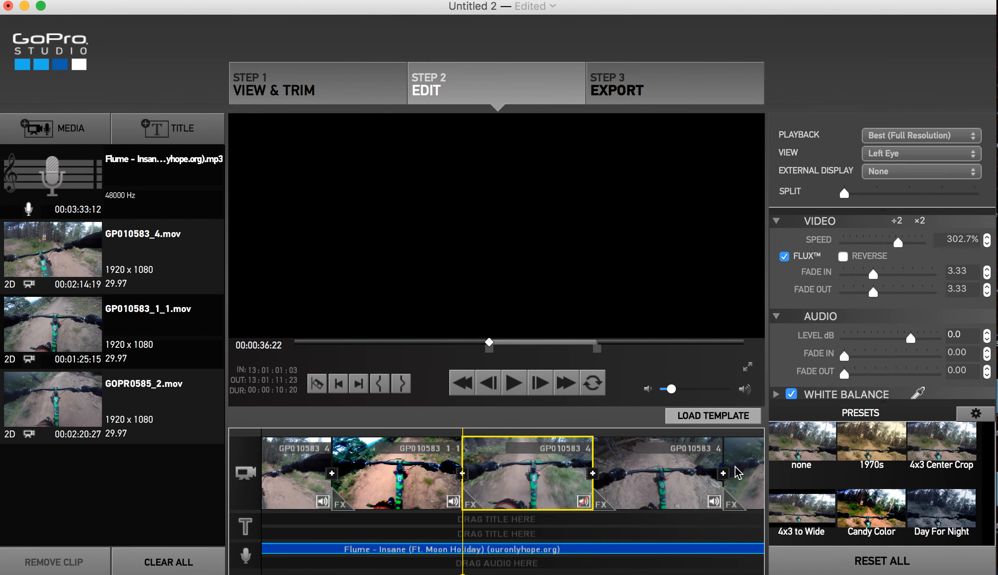
scroll(738, 472, "right", 2)
scroll(738, 471, "left", 5)
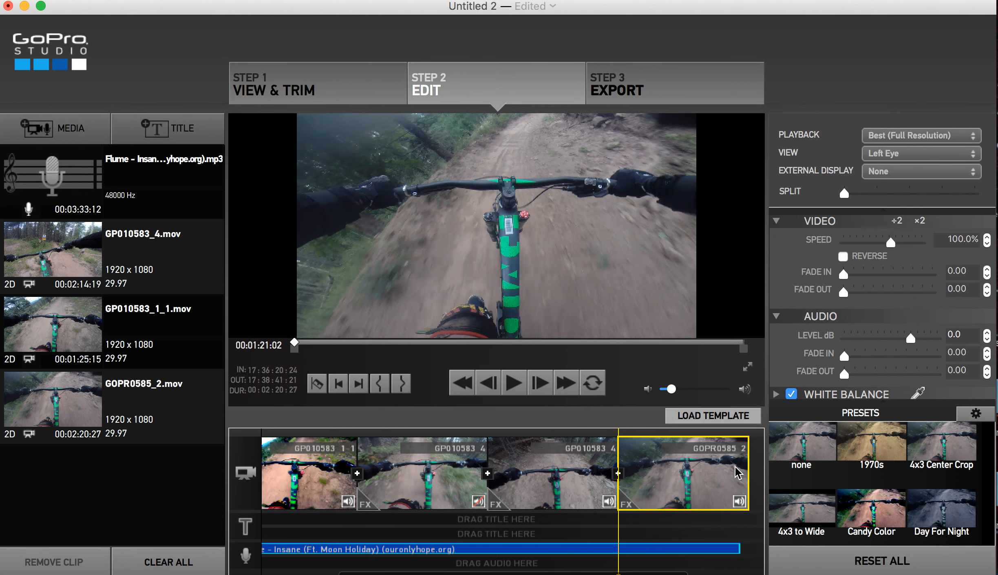
left_click(358, 465)
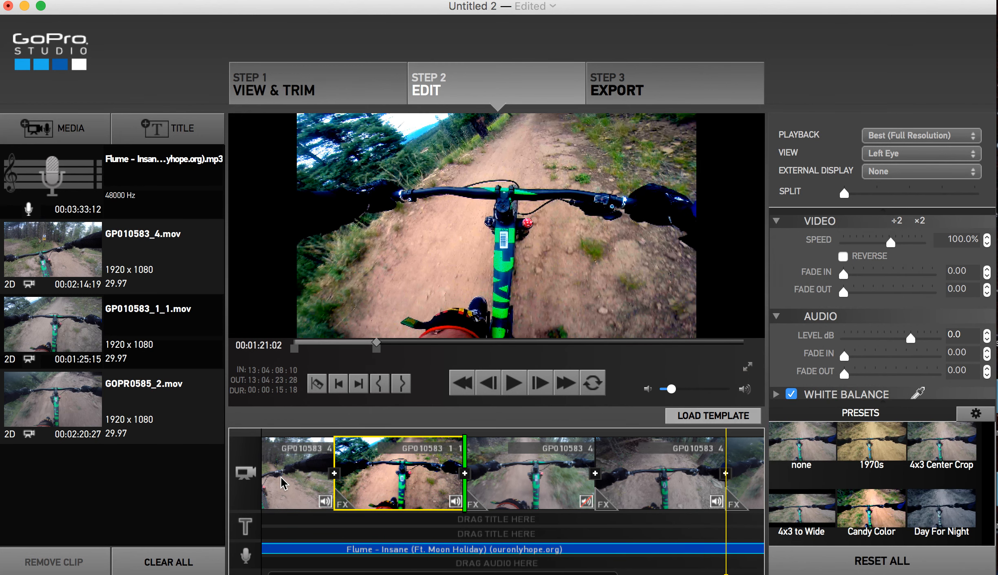
left_click(283, 484)
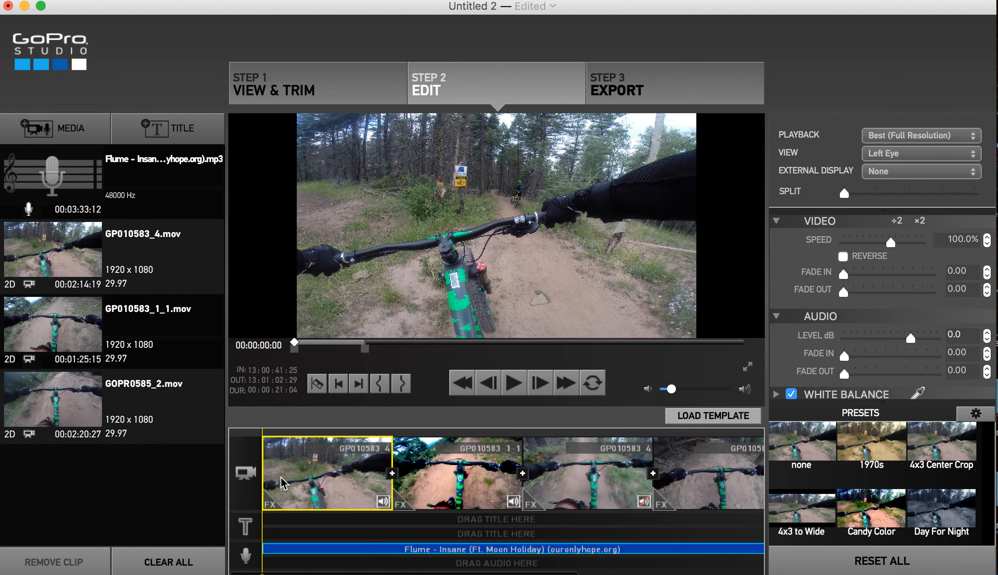
left_click(392, 474)
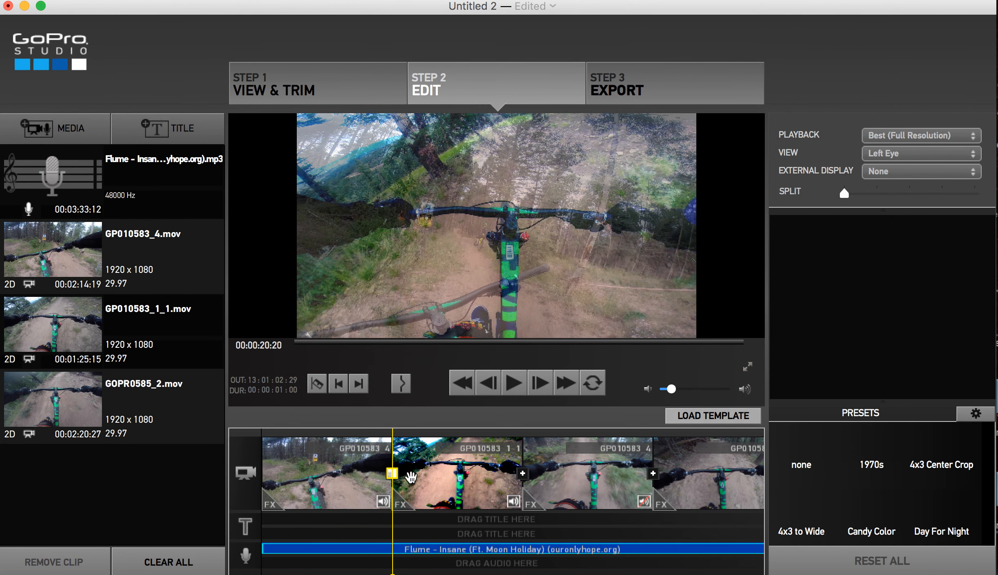
left_click(411, 477)
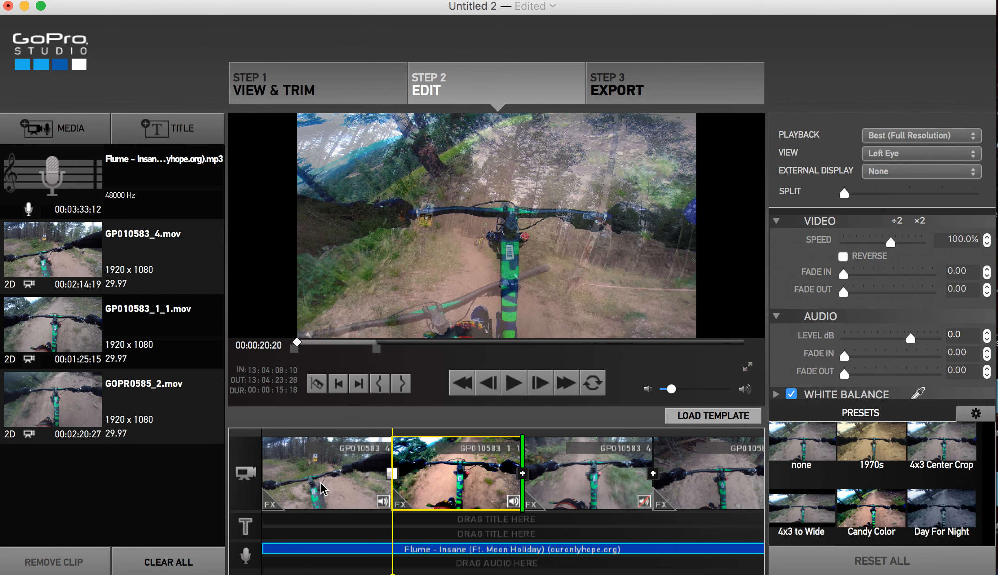
left_click(354, 549)
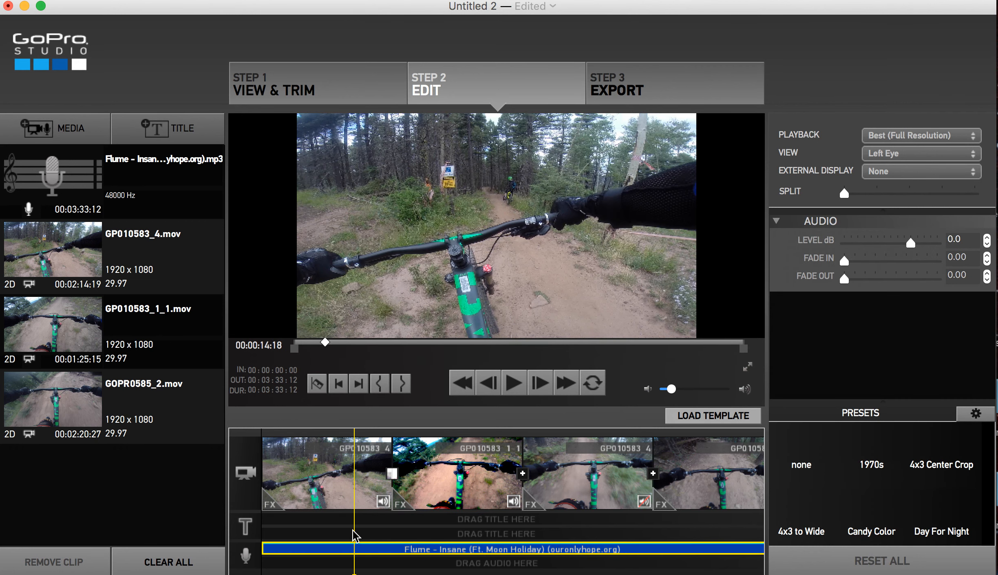
left_click(307, 480)
left_click(469, 484)
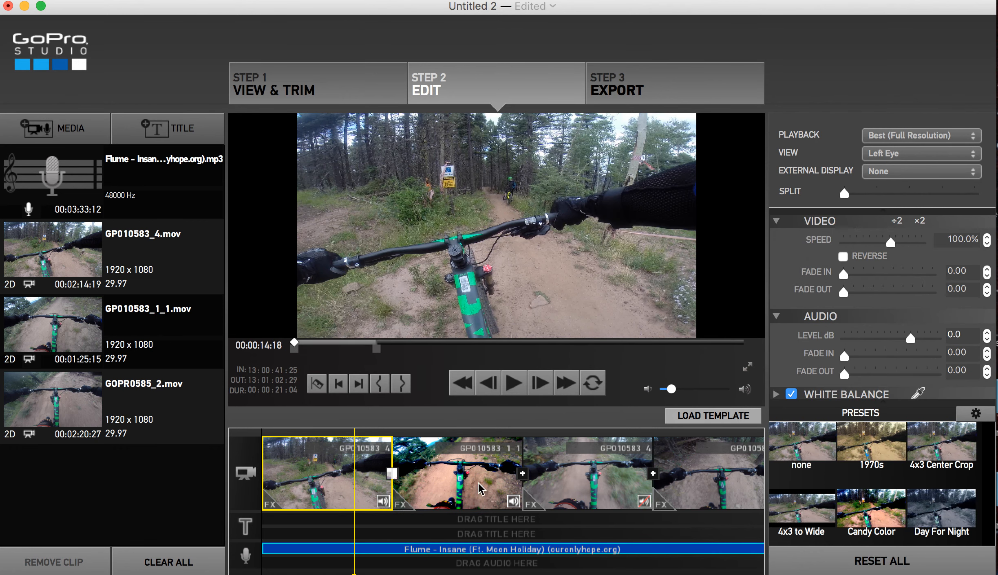
left_click(528, 486)
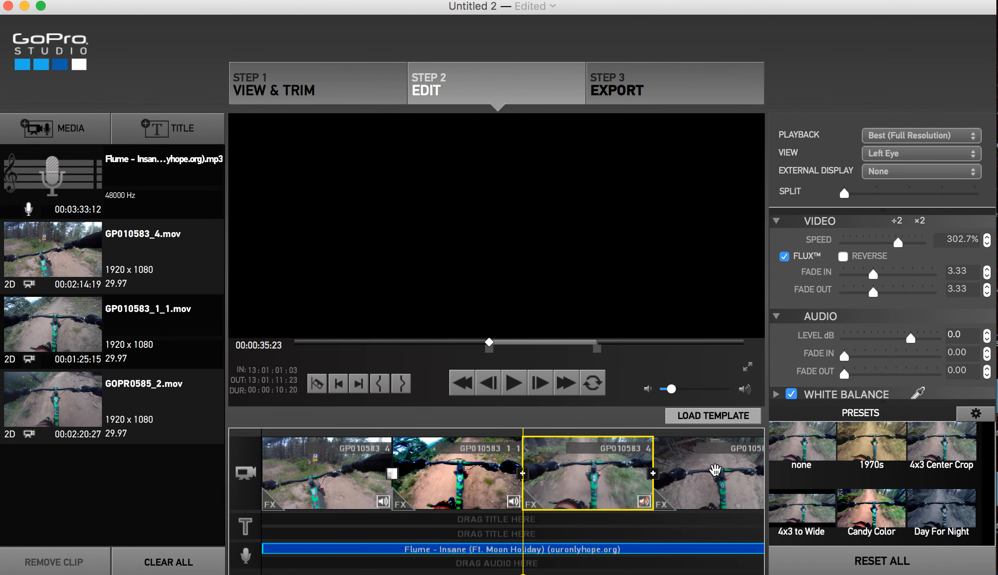
- Play the GOPR0585_2 clip at the end of the video track and apply a warm, letterboxed look preset to it
scroll(715, 470, "right", 5)
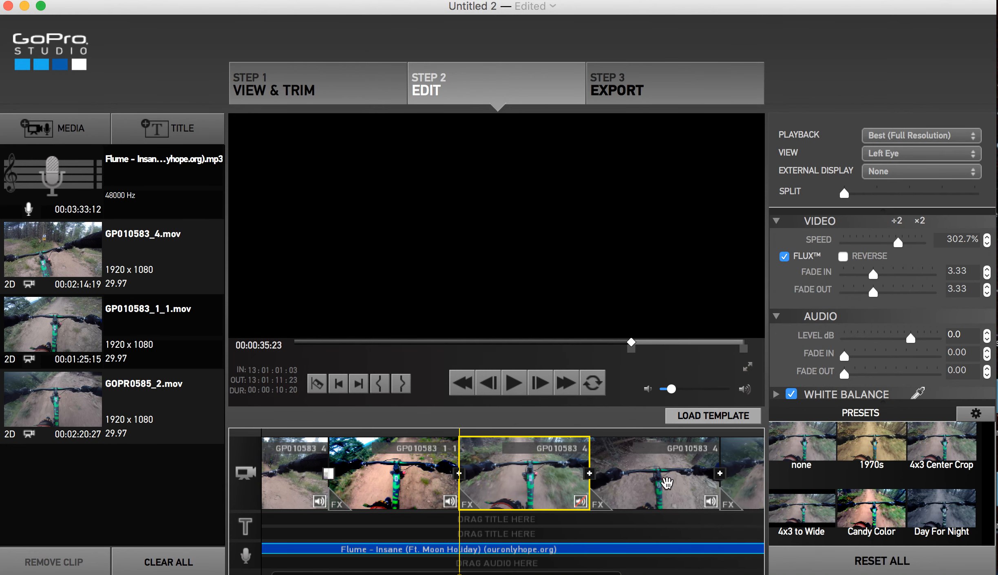
left_click(667, 483)
scroll(668, 485, "right", 4)
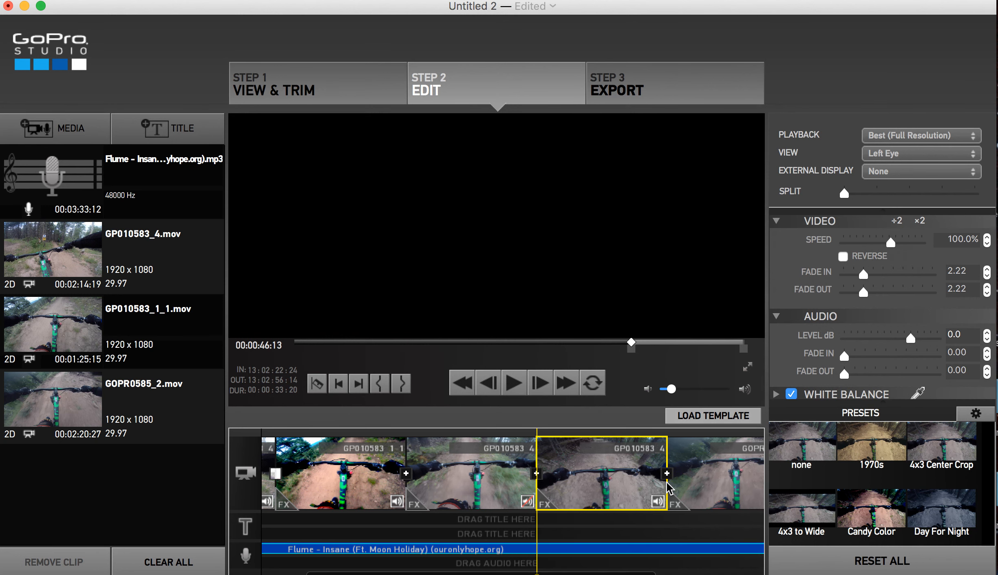
left_click(716, 478)
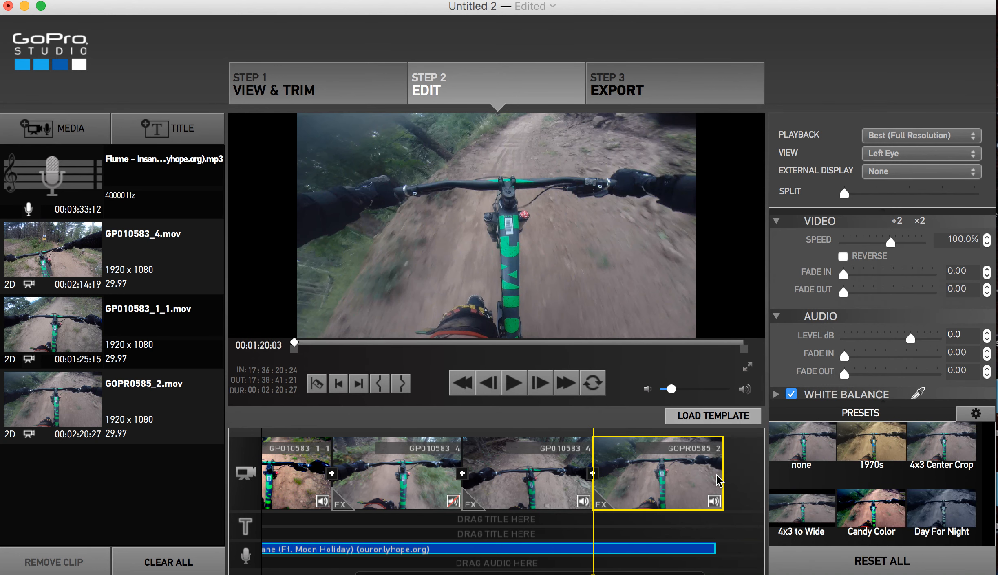
left_click(510, 385)
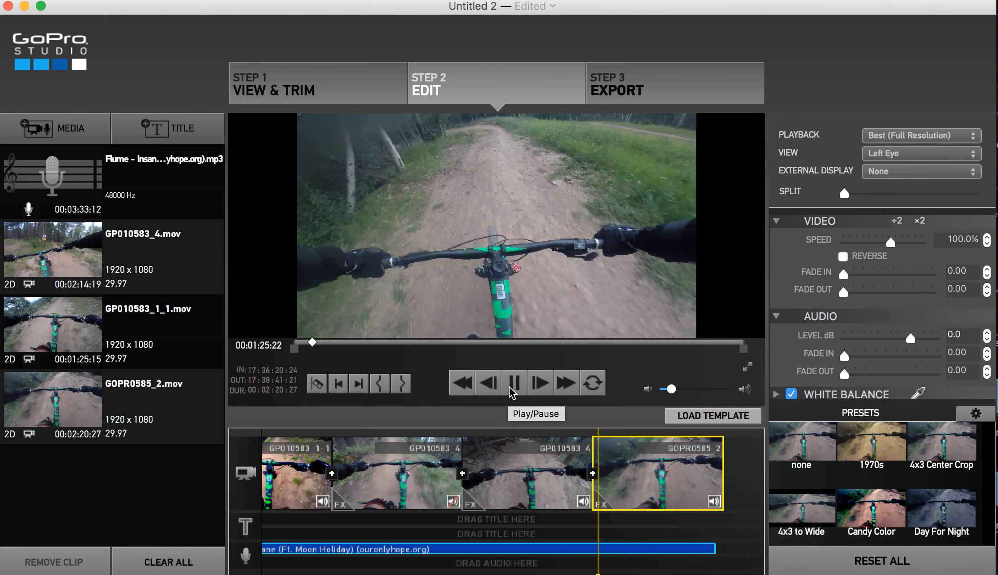
left_click(812, 507)
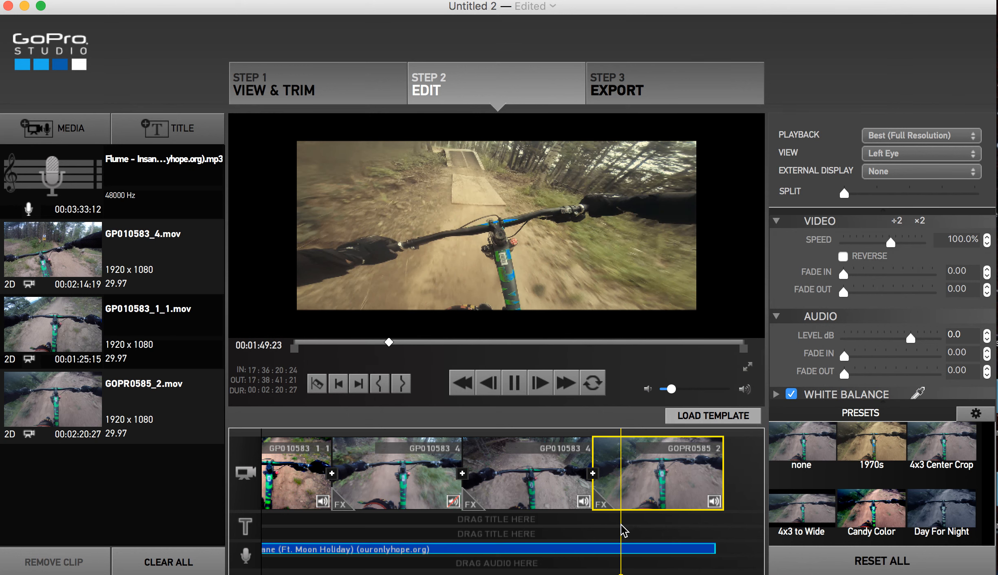
- Play back the timeline from the sped-up GP010583_4 piece into the last GP010583_4 piece and pause there
left_click_drag(624, 531, 416, 526)
left_click(515, 384)
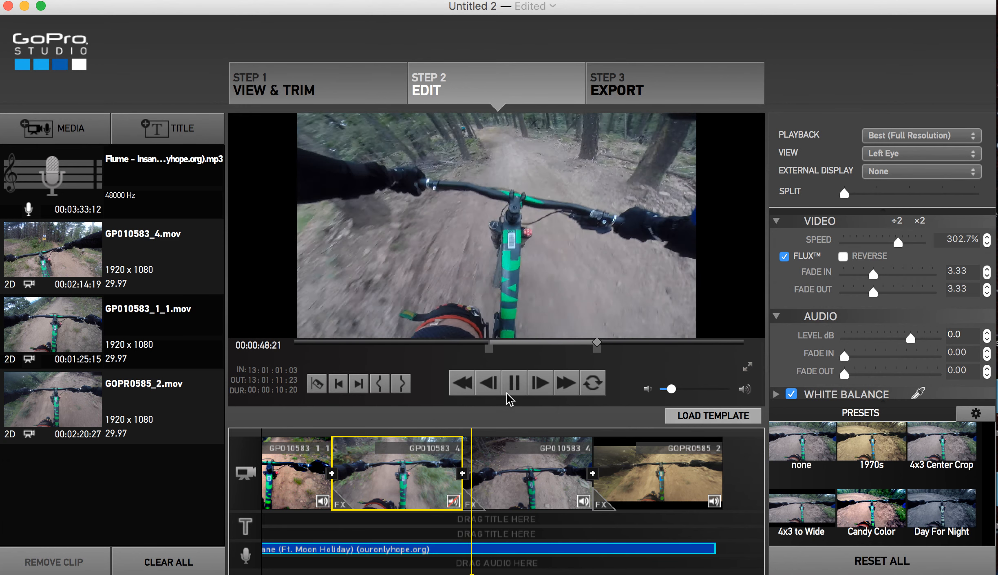
left_click(513, 383)
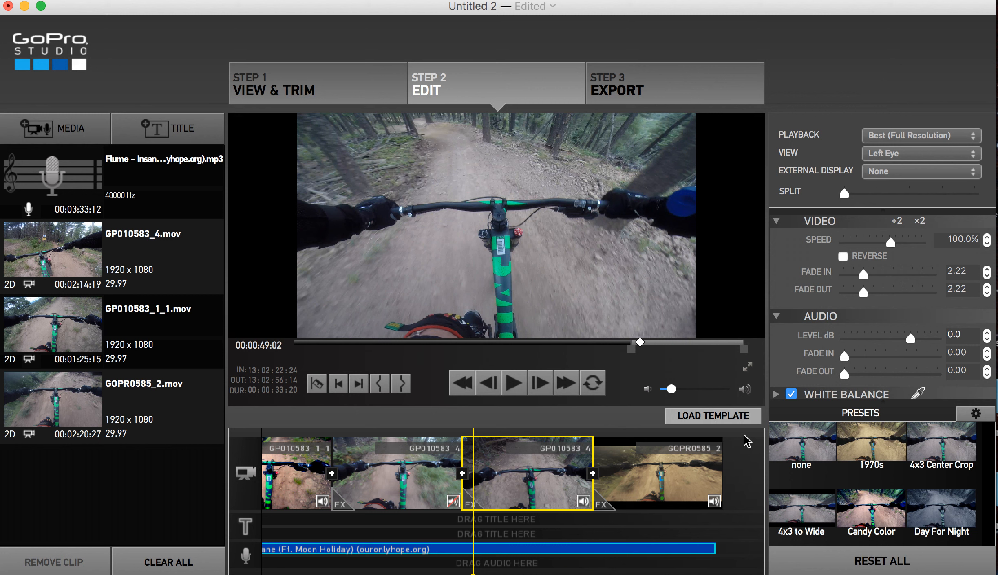
- Moderately increase the image saturation and contrast of the last GP010583_4 piece
scroll(933, 261, "down", 3)
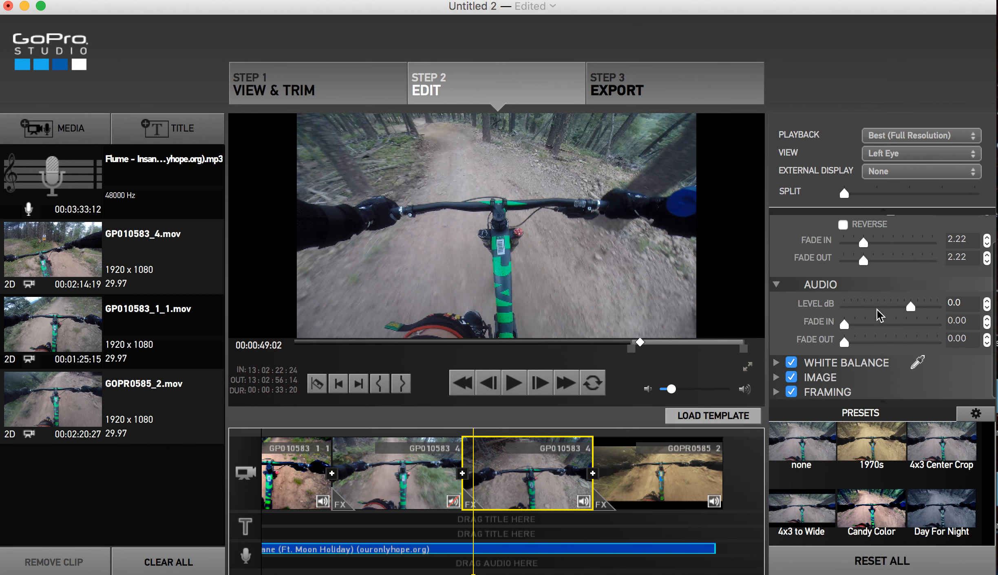
left_click(776, 379)
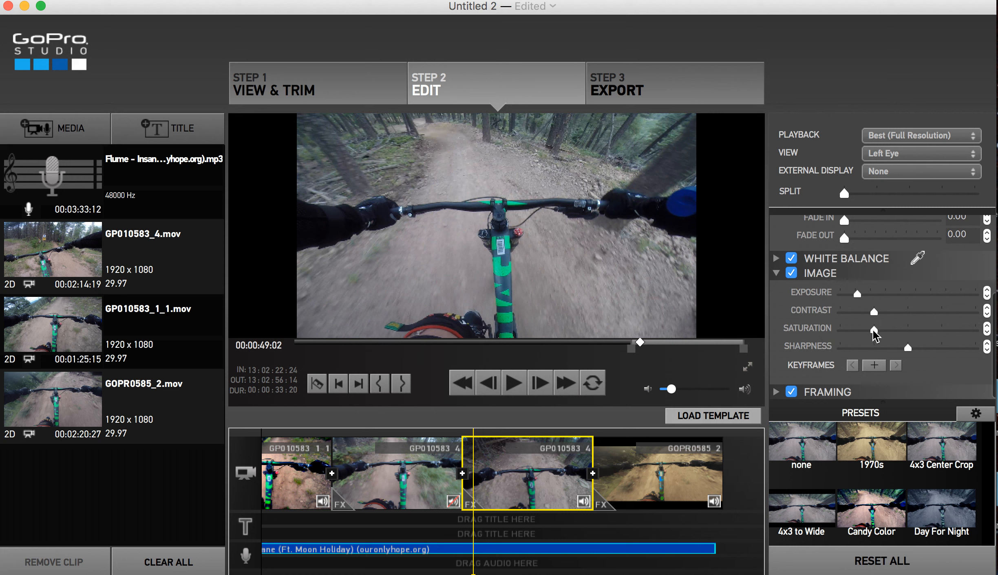
mouse_move(876, 331)
left_mouse_down()
mouse_move(942, 340)
mouse_move(890, 337)
left_mouse_up()
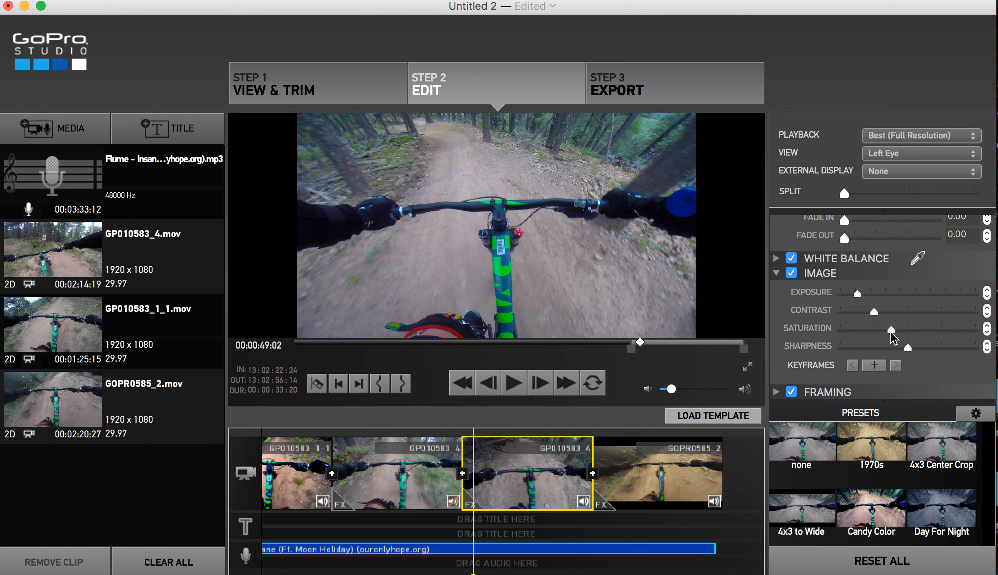
mouse_move(882, 311)
left_mouse_down()
mouse_move(896, 321)
mouse_move(878, 324)
mouse_move(896, 322)
left_mouse_up()
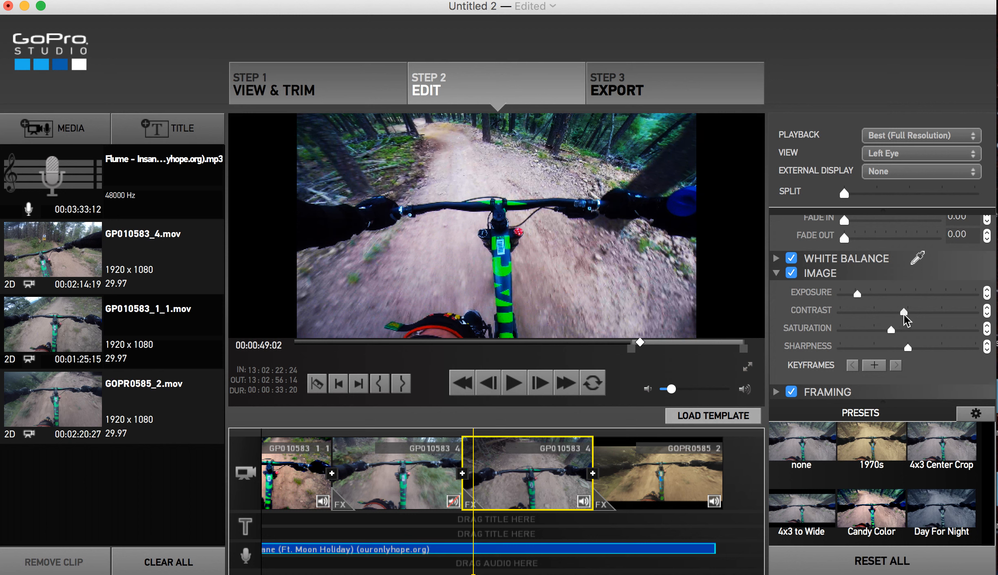
left_click_drag(887, 318, 888, 316)
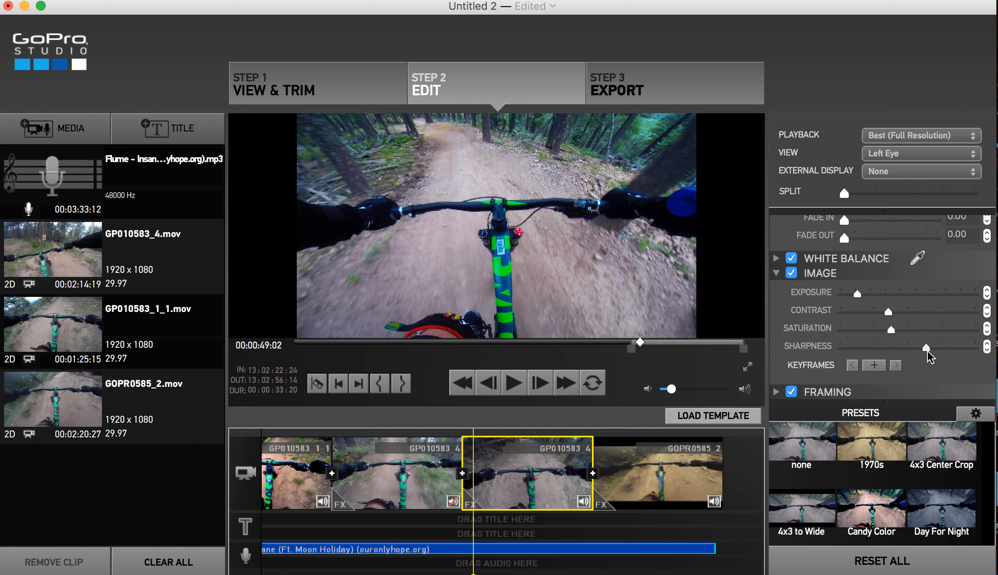
- Play back the adjusted last GP010583_4 piece and reduce its sharpness to below the midpoint
left_click(506, 389)
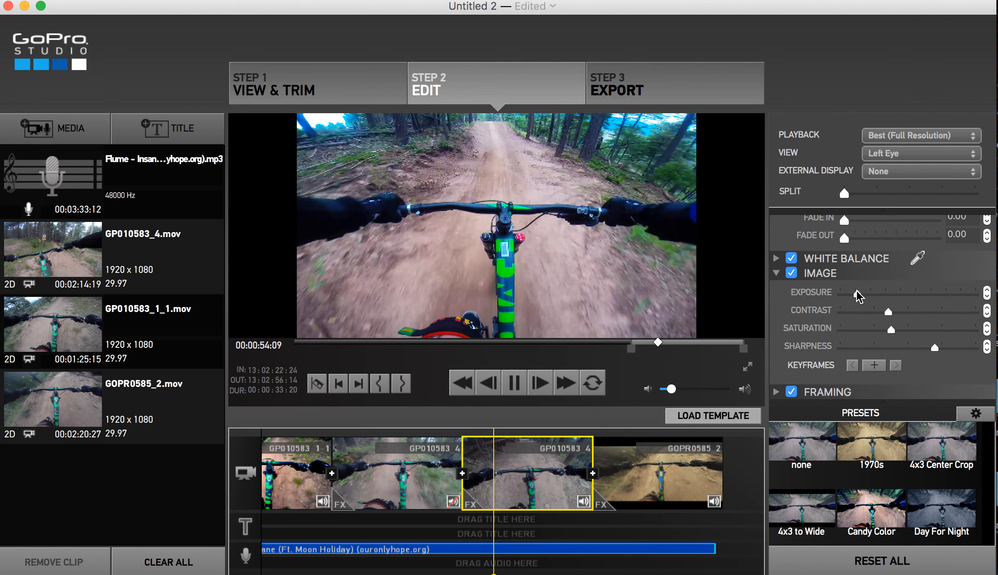
left_click(523, 389)
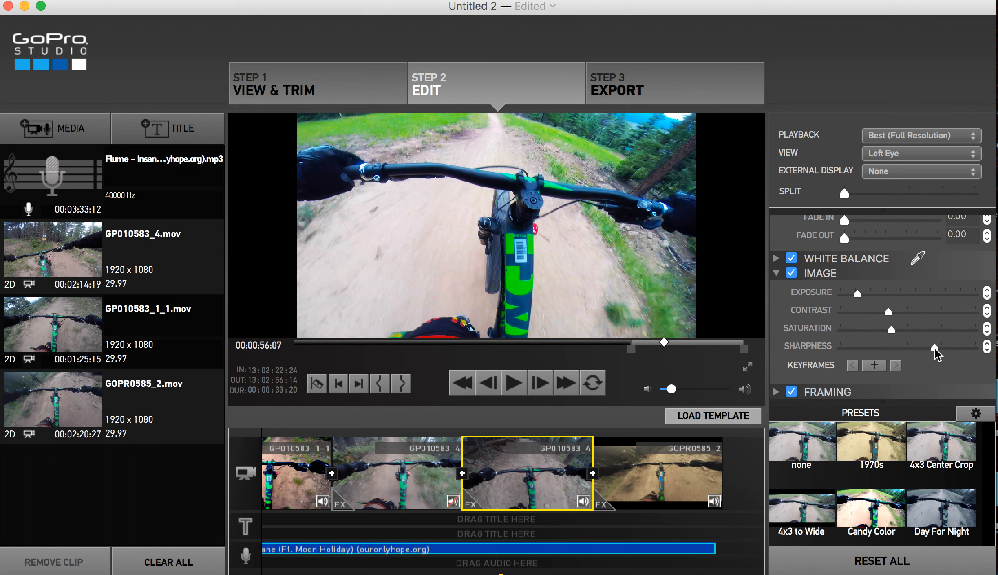
left_click(523, 374)
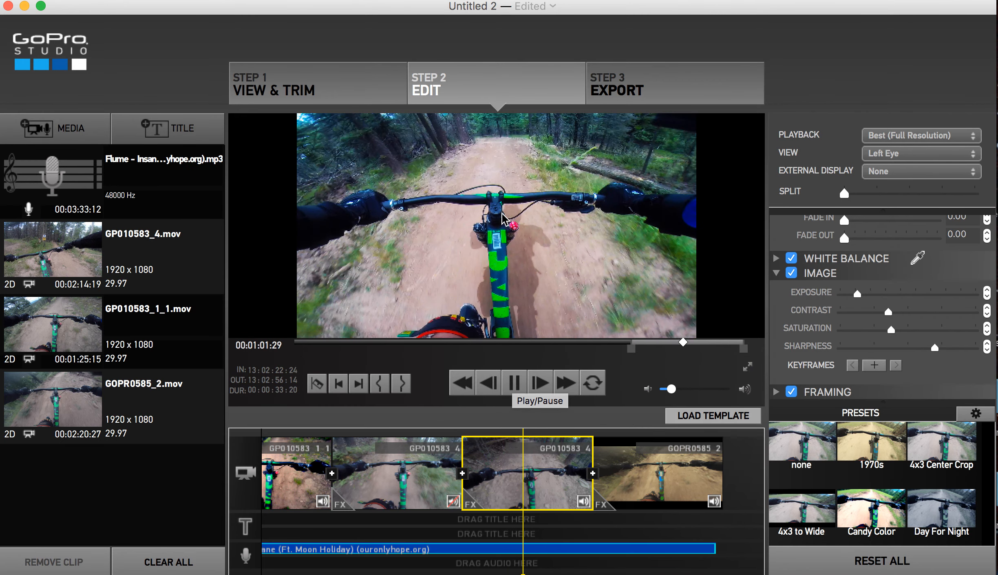
left_click_drag(934, 348, 897, 354)
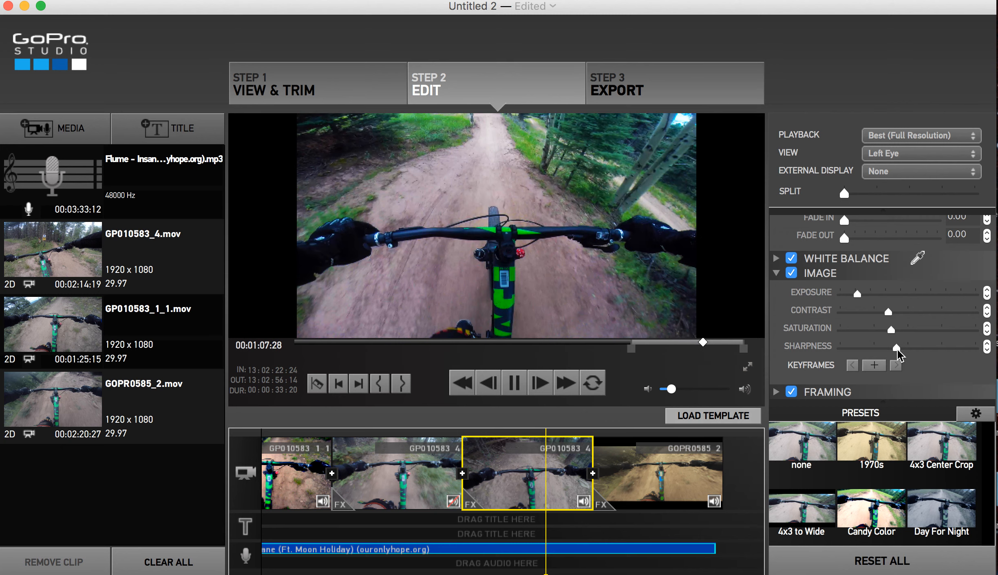
left_click(876, 350)
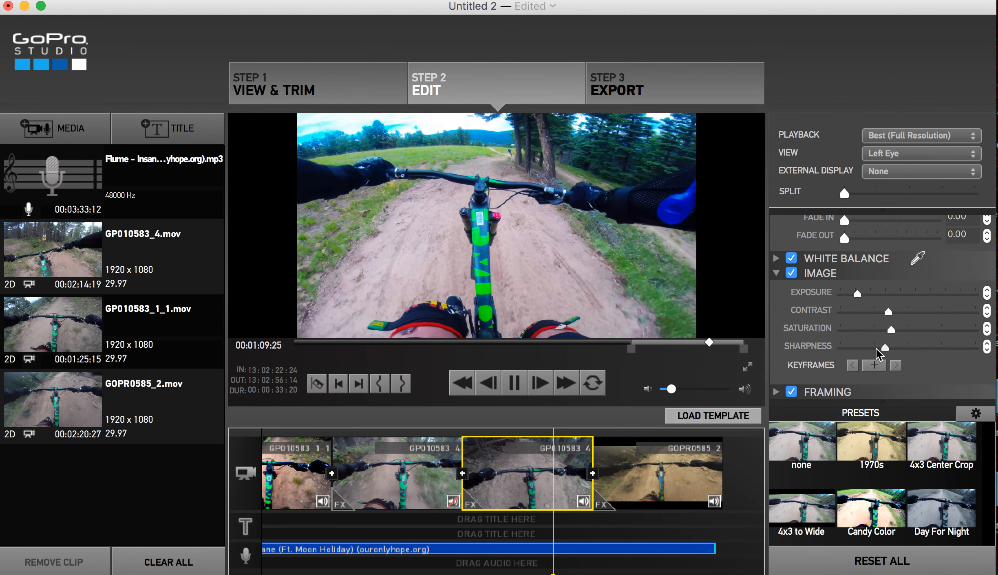
- Compare the last GP010583_4 piece with and without its image adjustments during playback, leaving the adjustments off
left_click(792, 273)
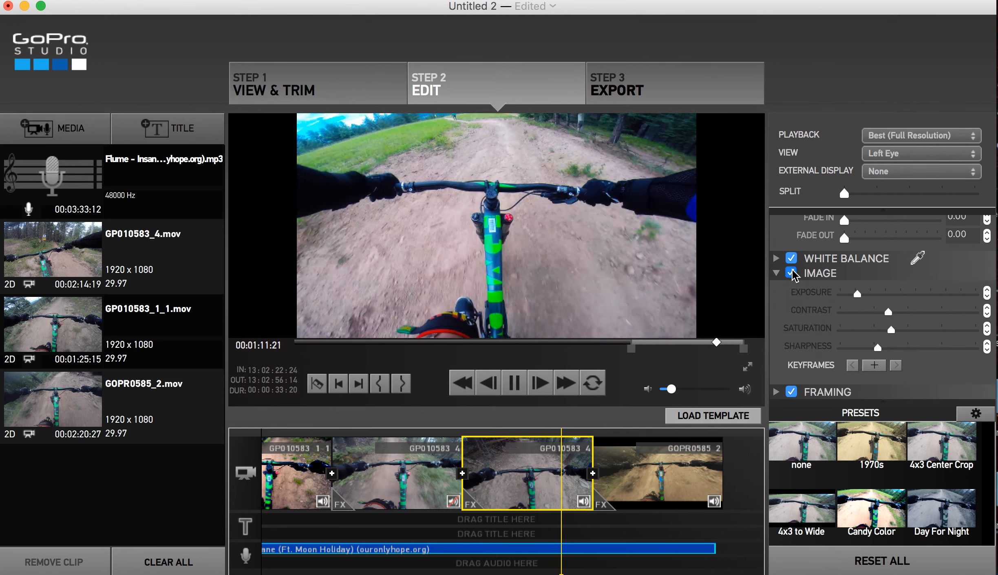
left_click(791, 273)
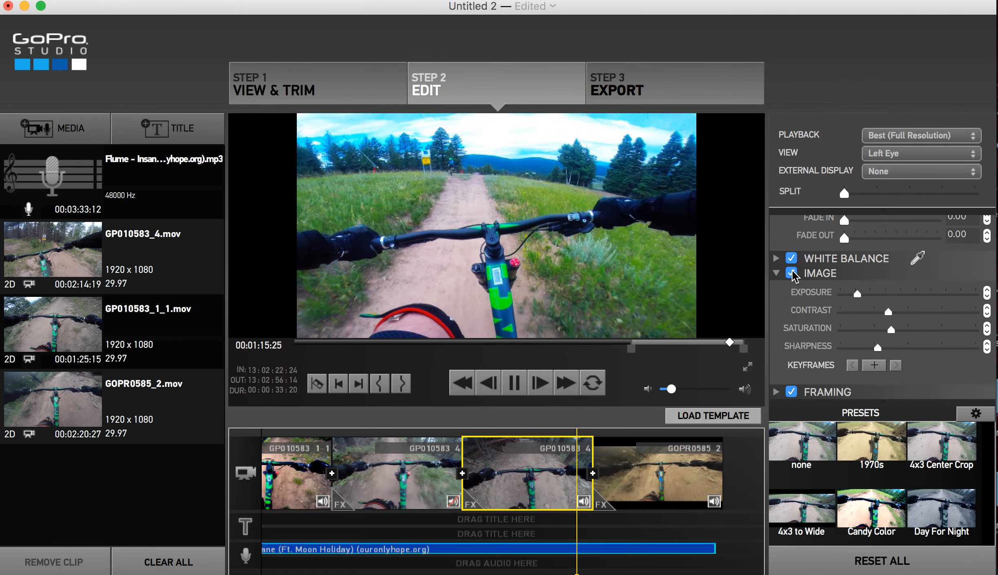
left_click(792, 273)
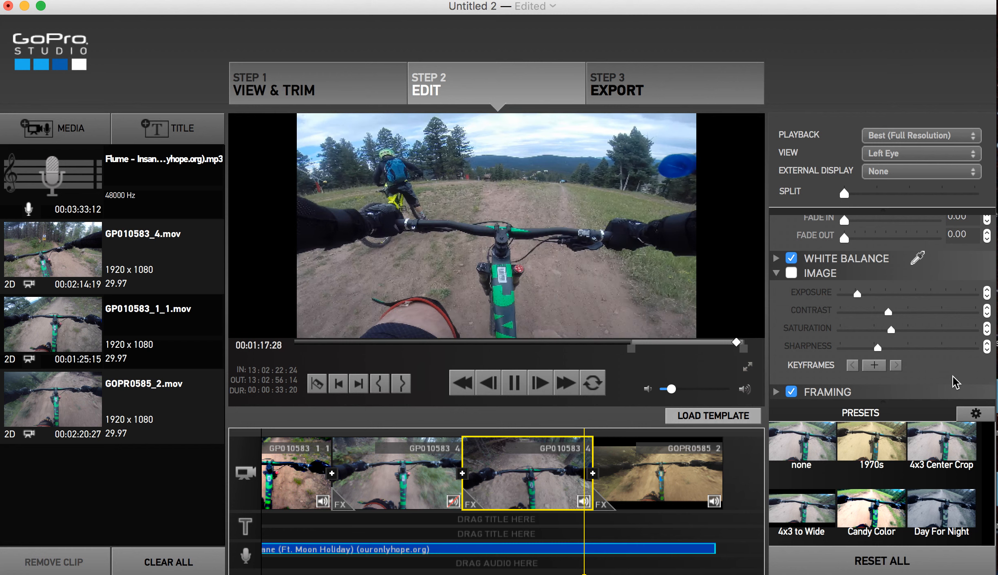
- Pause playback and show the framing settings of the last GP010583_4 piece
left_click(514, 383)
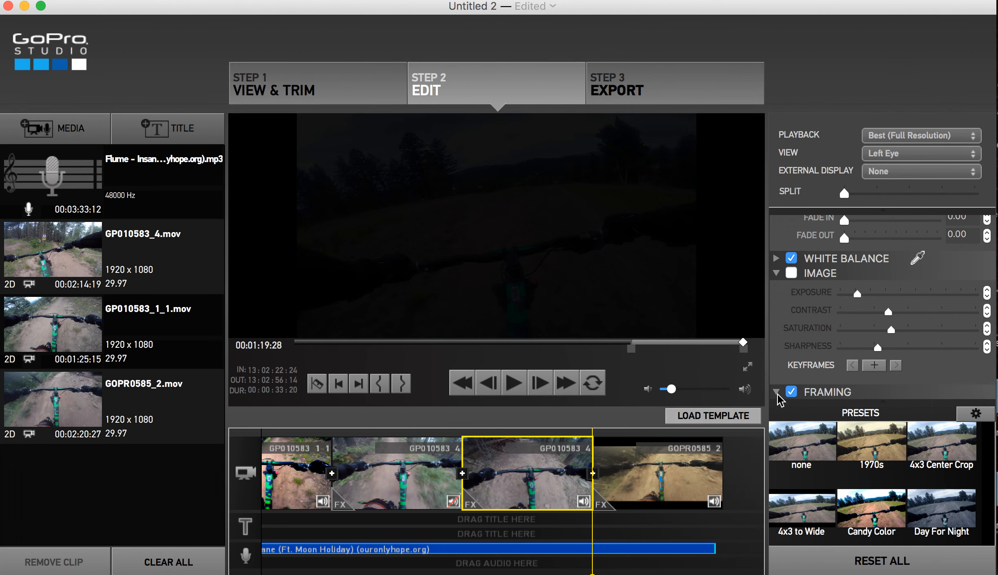
scroll(881, 314, "down", 5)
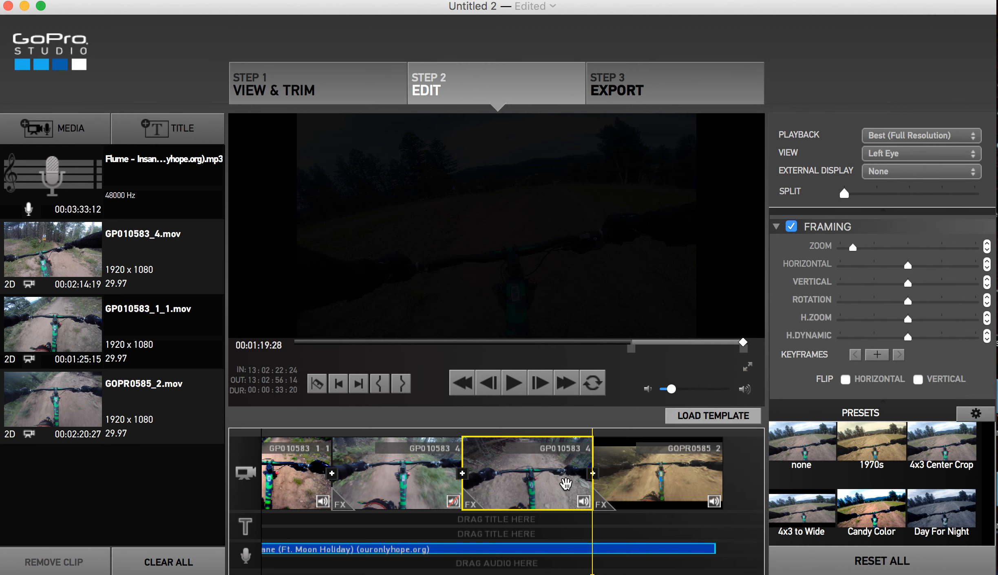
- Set the framing zoom of the last GP010583_4 piece to just above its minimum at a frame near the piece's end
left_click(561, 527)
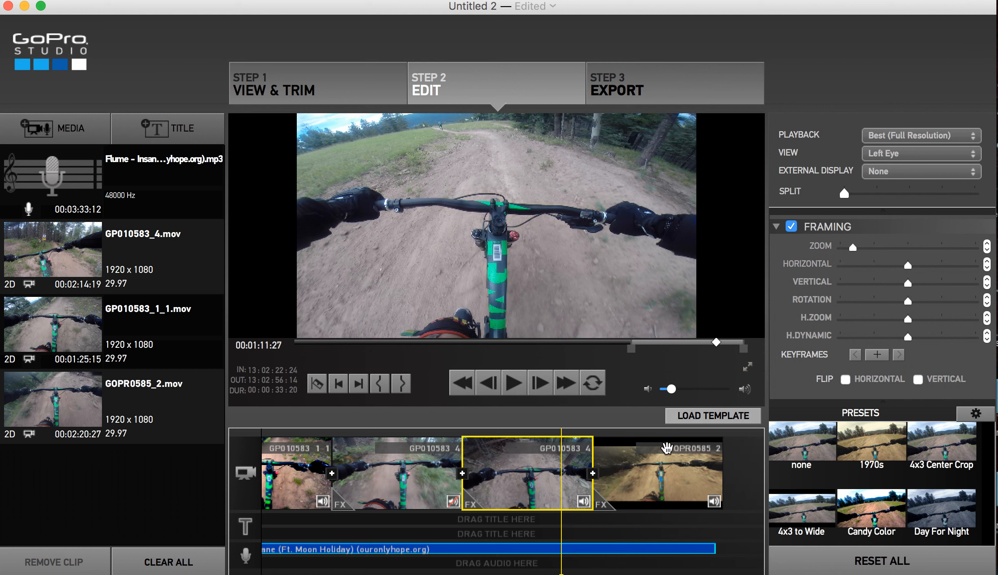
left_click(891, 248)
left_click_drag(892, 249, 855, 247)
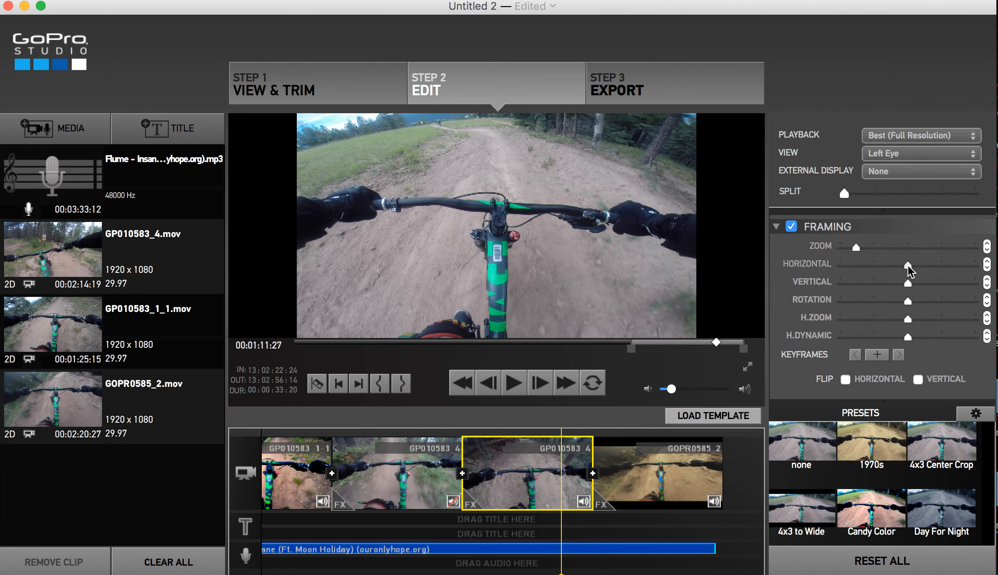
- Lower the horizontal and raise the vertical framing of the last GP010583_4 piece, and leave its framing adjustments turned off
left_click(908, 266)
left_click_drag(940, 265, 872, 269)
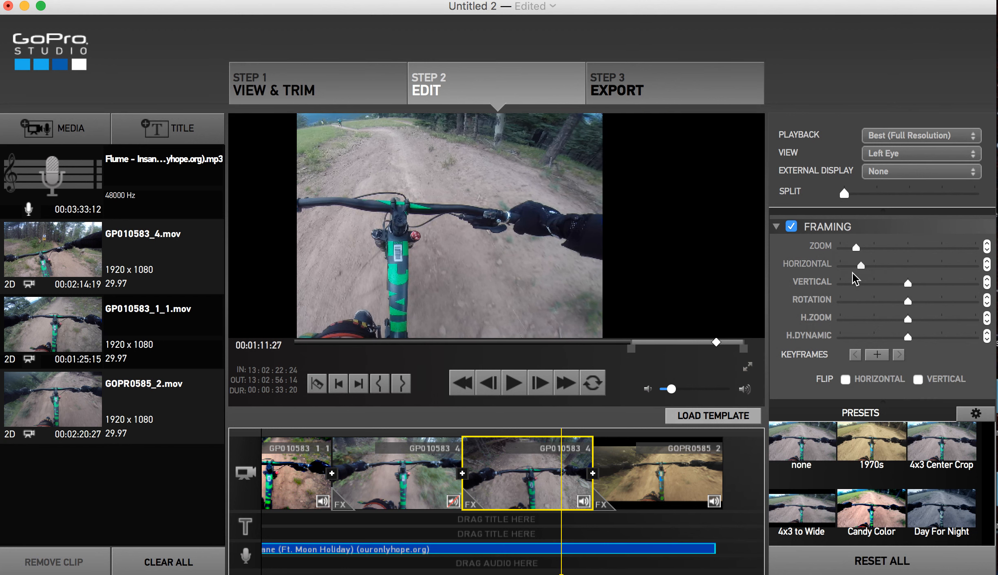
left_click_drag(888, 267, 914, 288)
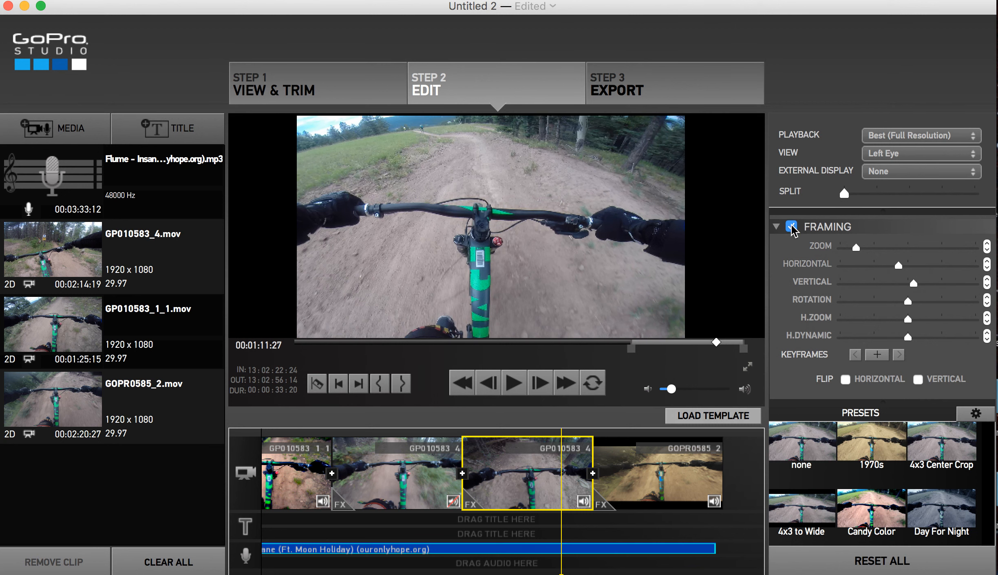
left_click_drag(916, 282, 942, 283)
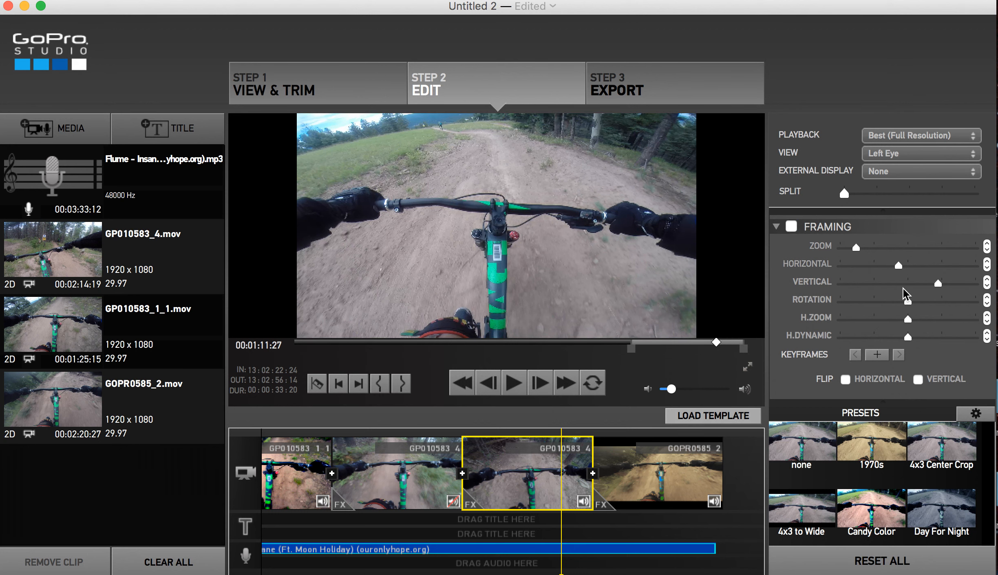
- Try warmer white balance temperatures on the last GP010583_4 piece and return the temperature to its neutral starting point
scroll(856, 341, "up", 2)
scroll(856, 340, "up", 5)
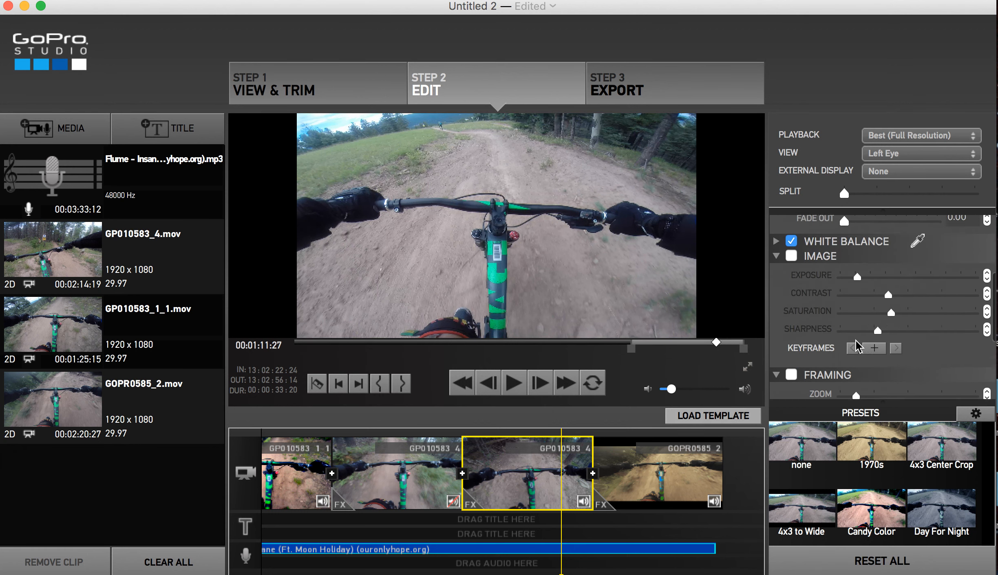
left_click(775, 303)
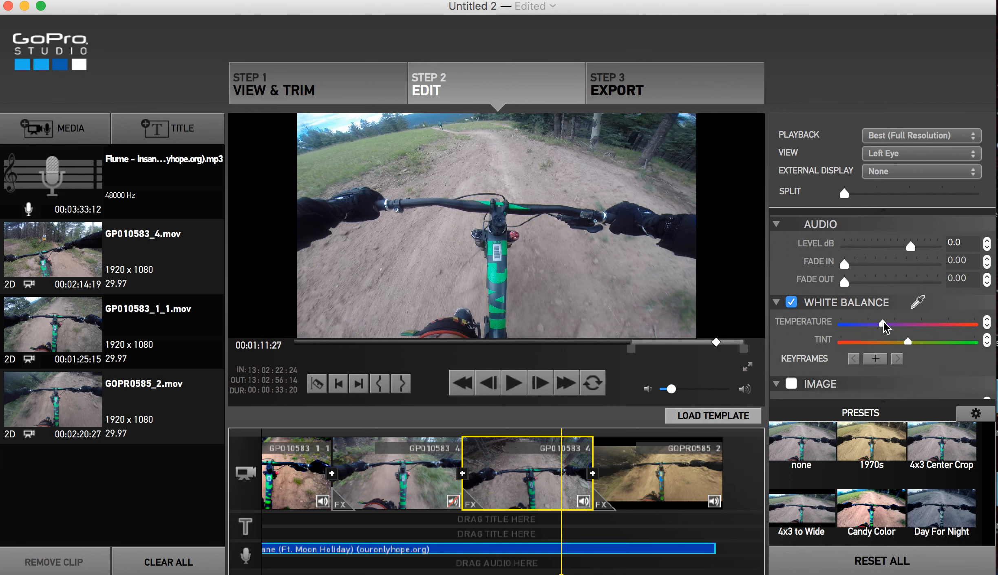
left_click_drag(885, 322, 884, 325)
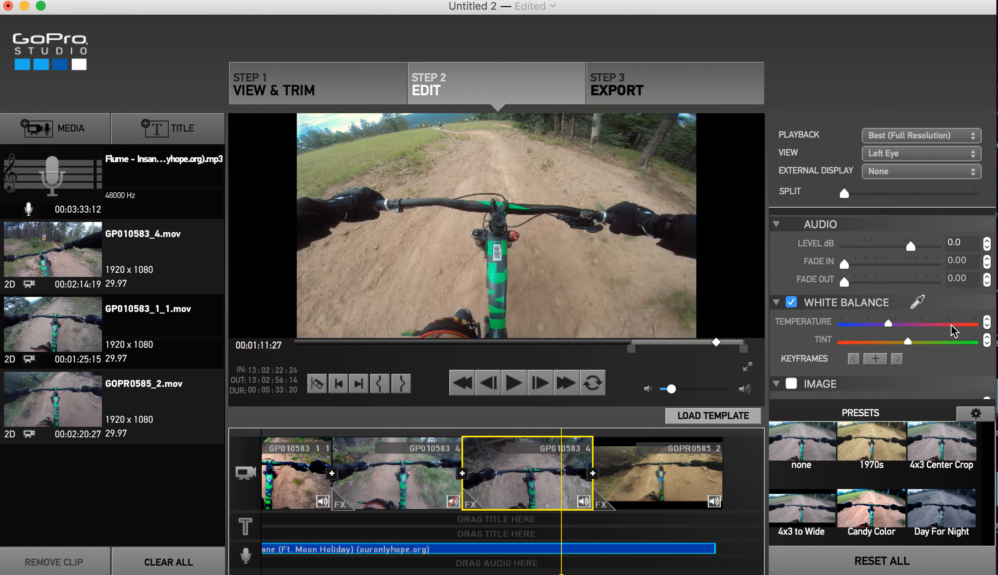
left_click_drag(910, 325, 878, 327)
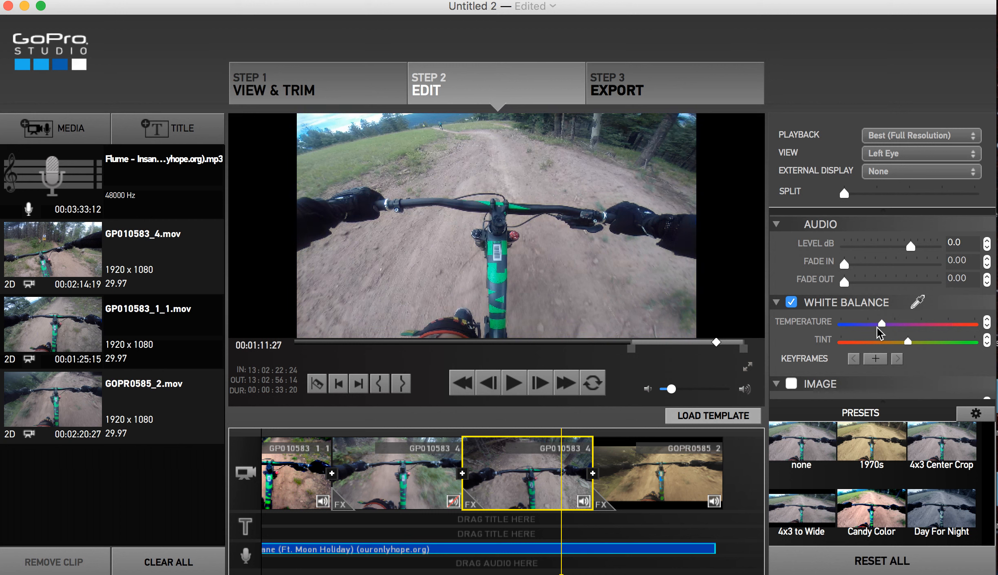
- Raise the audio level of the GOPR0585_2 clip to 12.0 dB while playing it back, and pause playback
scroll(787, 310, "up", 4)
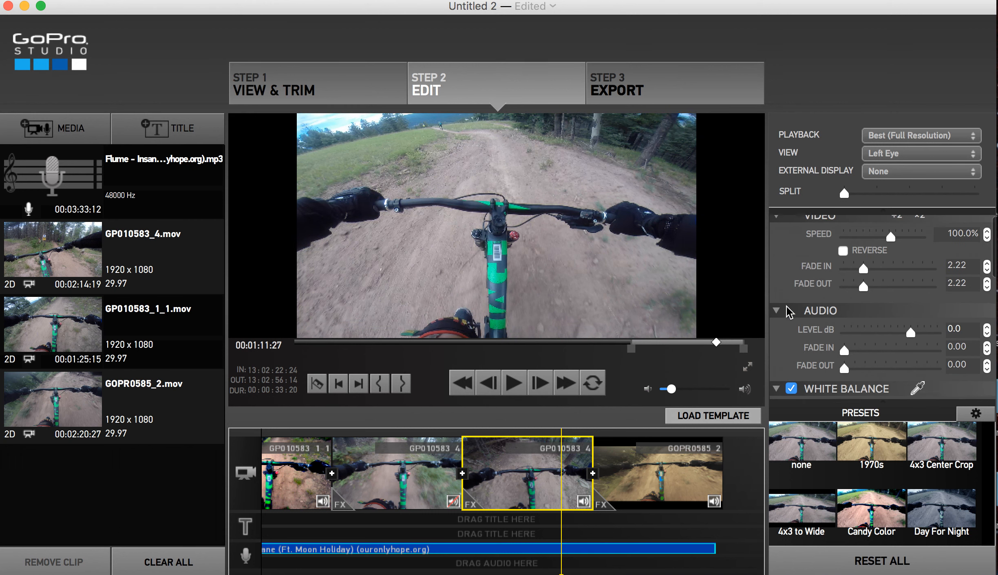
scroll(668, 461, "right", 4)
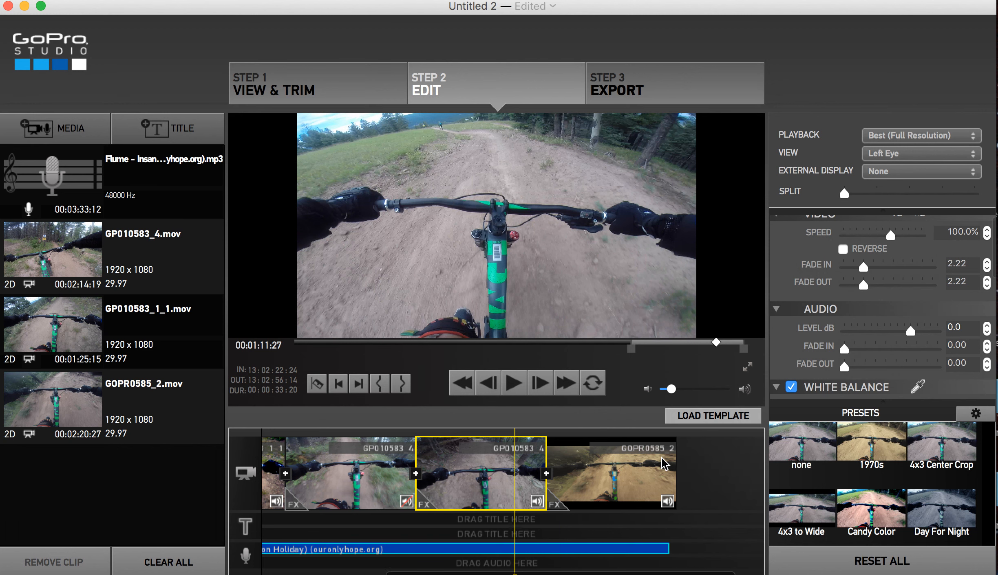
left_click(594, 488)
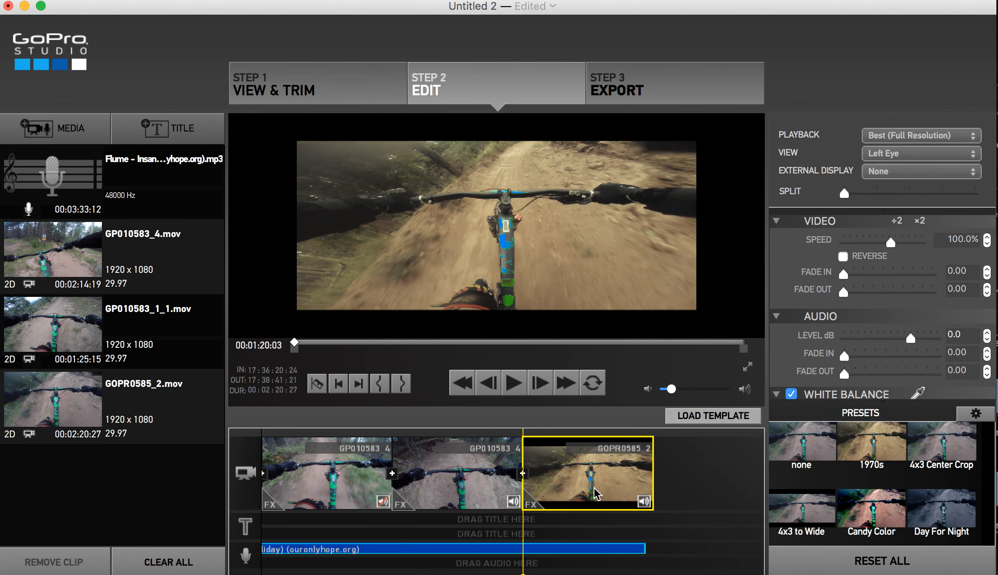
left_click(519, 387)
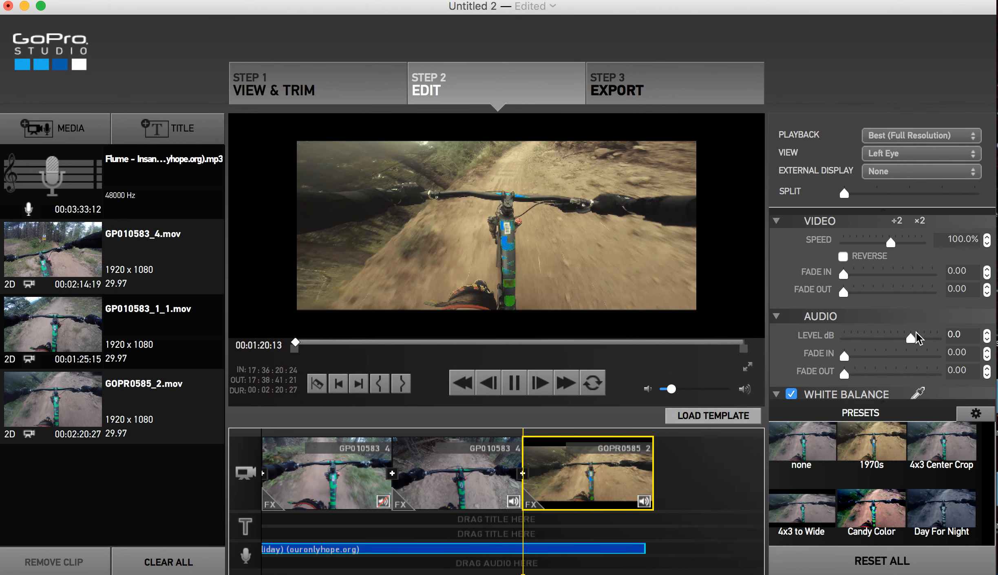
left_click(987, 334)
left_click(987, 334)
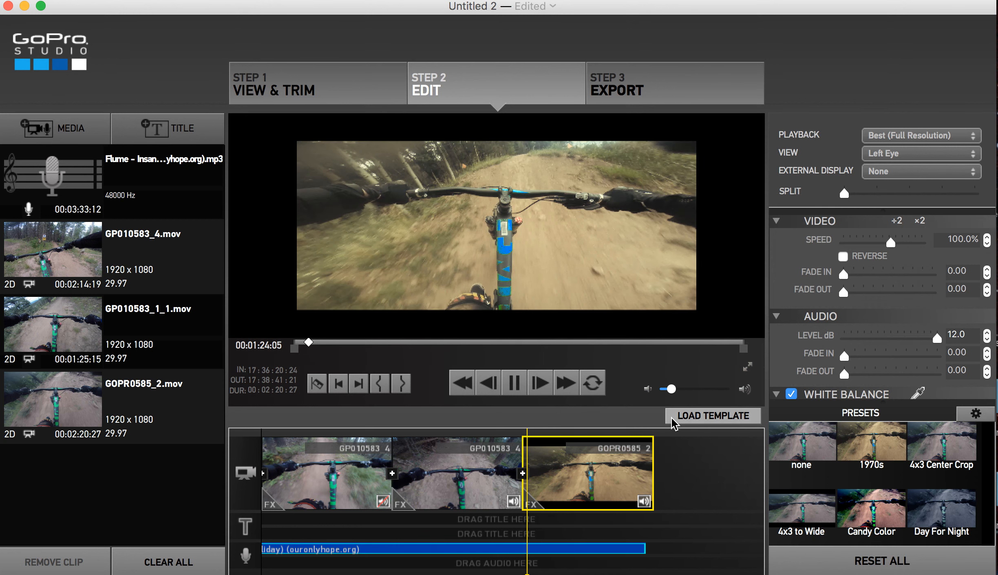
left_click(519, 387)
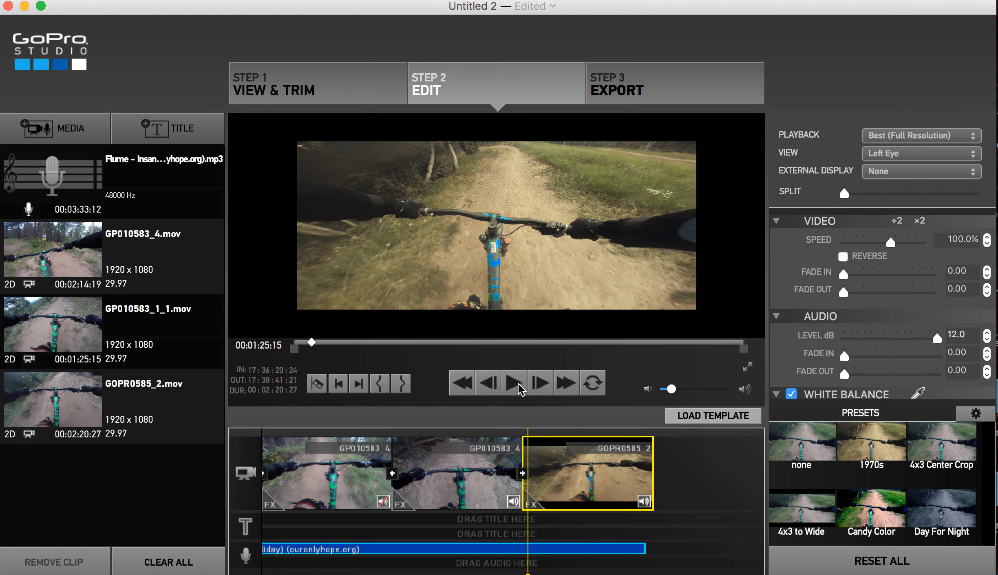
- Apply the none preset to the GOPR0585_2 clip and clear its remaining color and framing effects
left_click(832, 459)
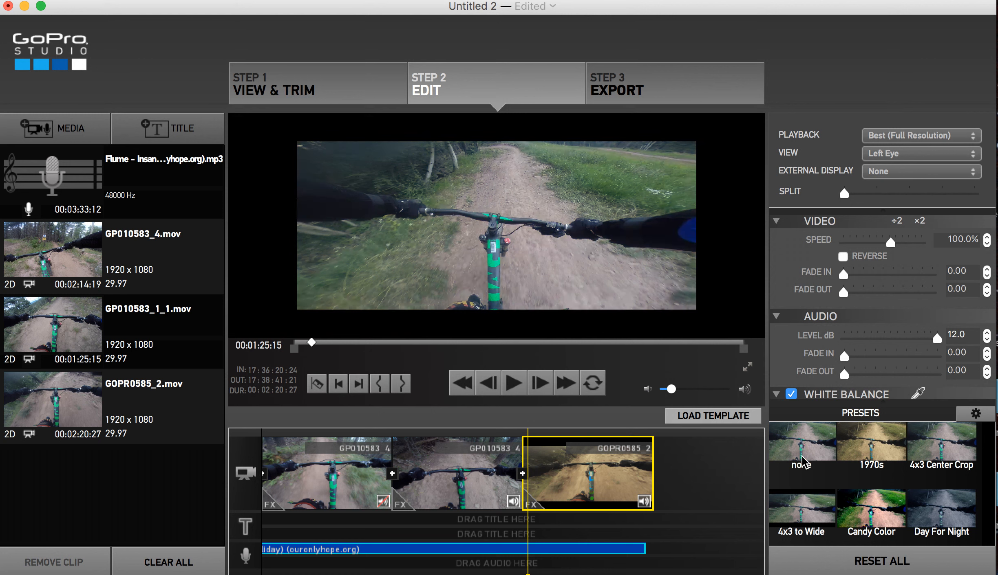
left_click(975, 414)
left_click(980, 414)
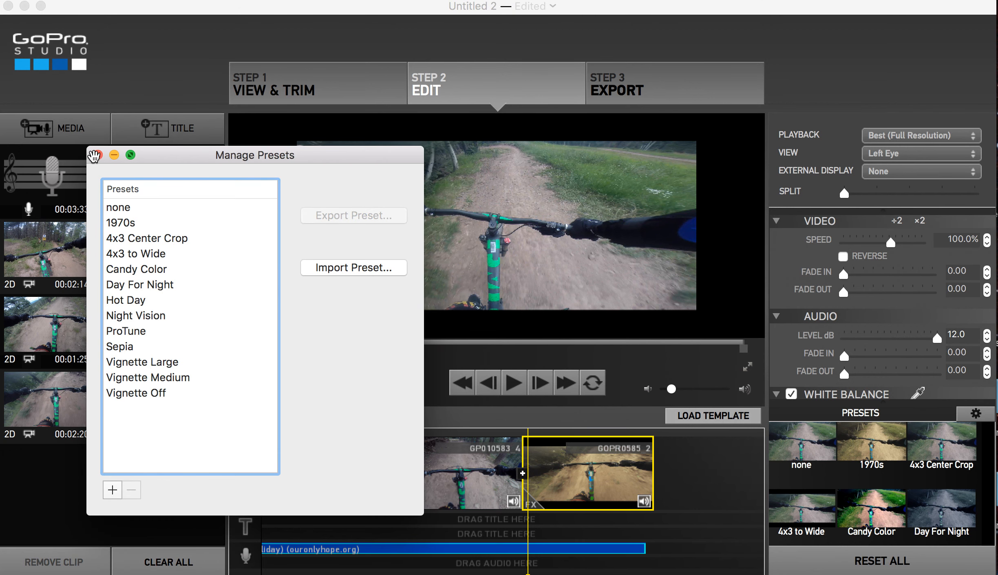
left_click(97, 155)
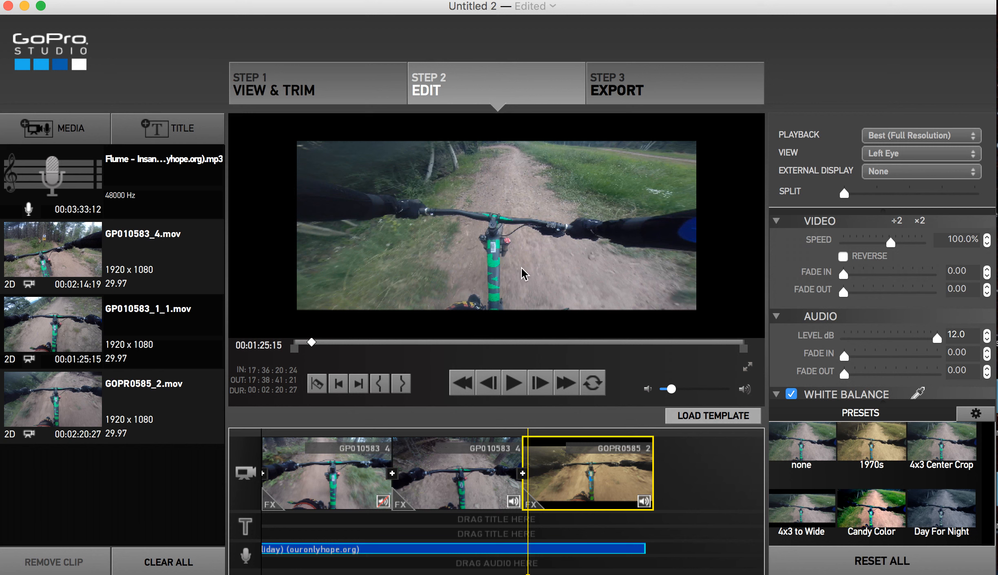
key("super+z")
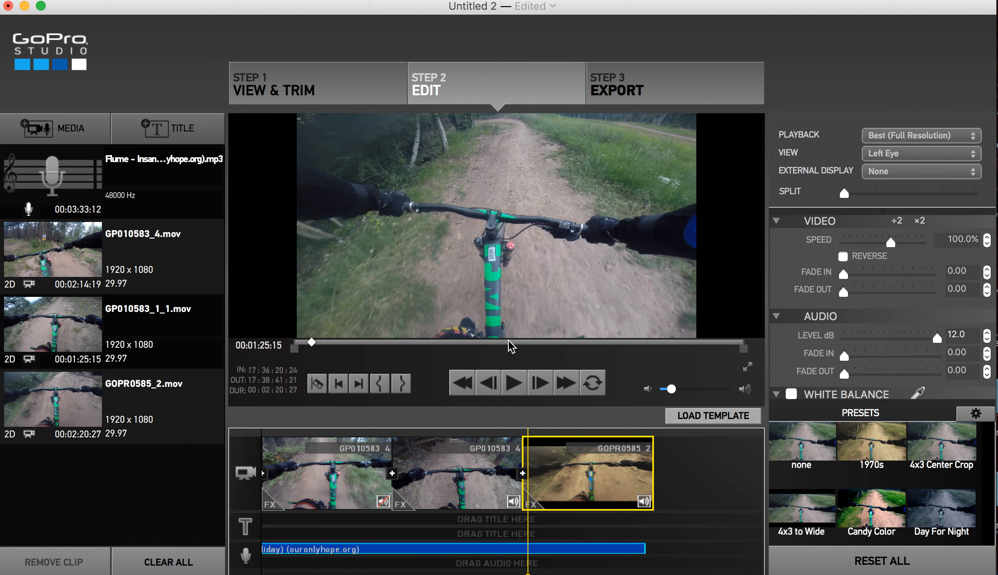
- Play back the end of the GOPR0585_2 clip and shorten the music track to end beneath the last GP010583_4 piece
left_click_drag(529, 530, 630, 534)
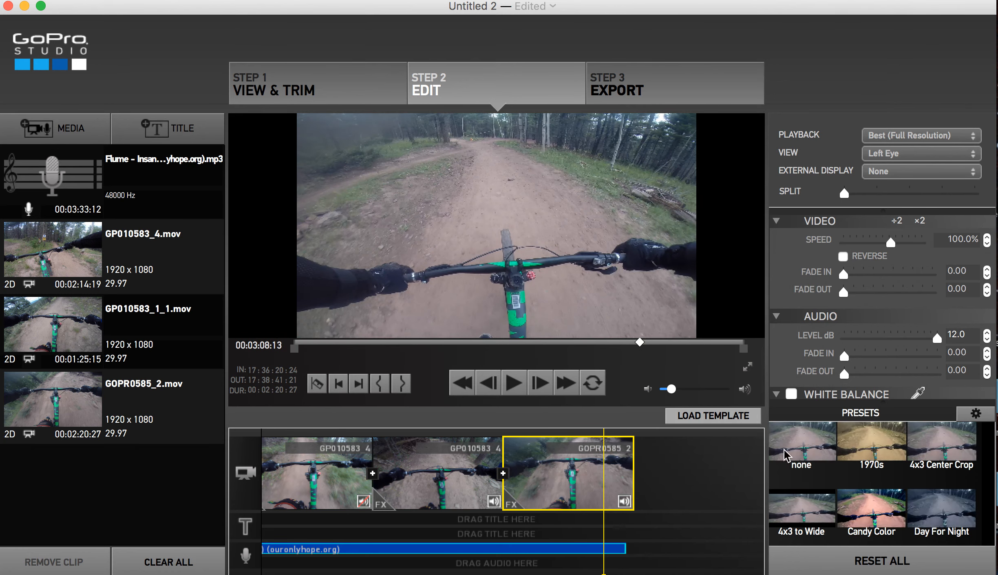
left_click(517, 388)
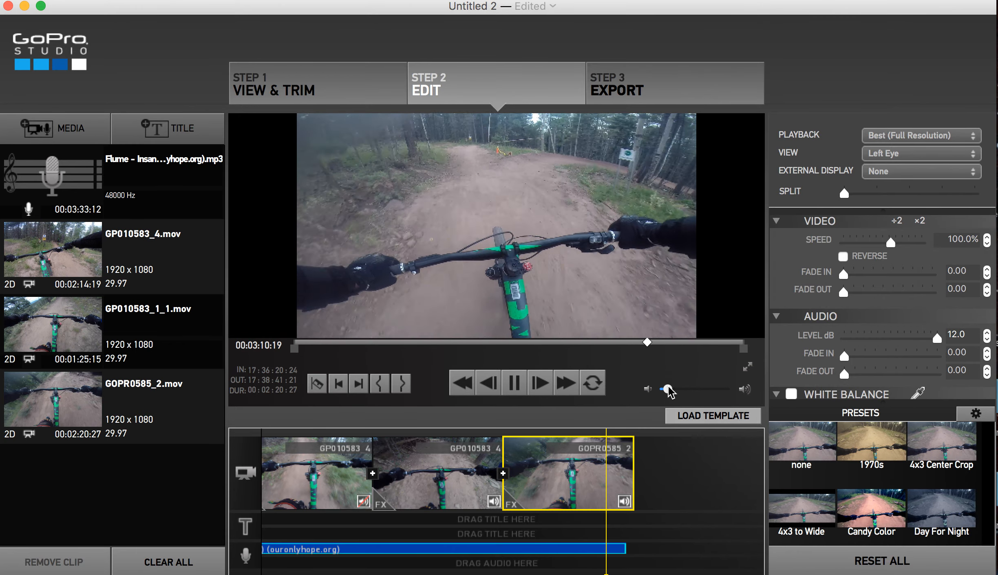
left_click_drag(667, 386, 673, 388)
left_click_drag(626, 551, 471, 549)
- Play back the passage from the end of the last GP010583_4 piece into the GOPR0585_2 clip
left_click(477, 474)
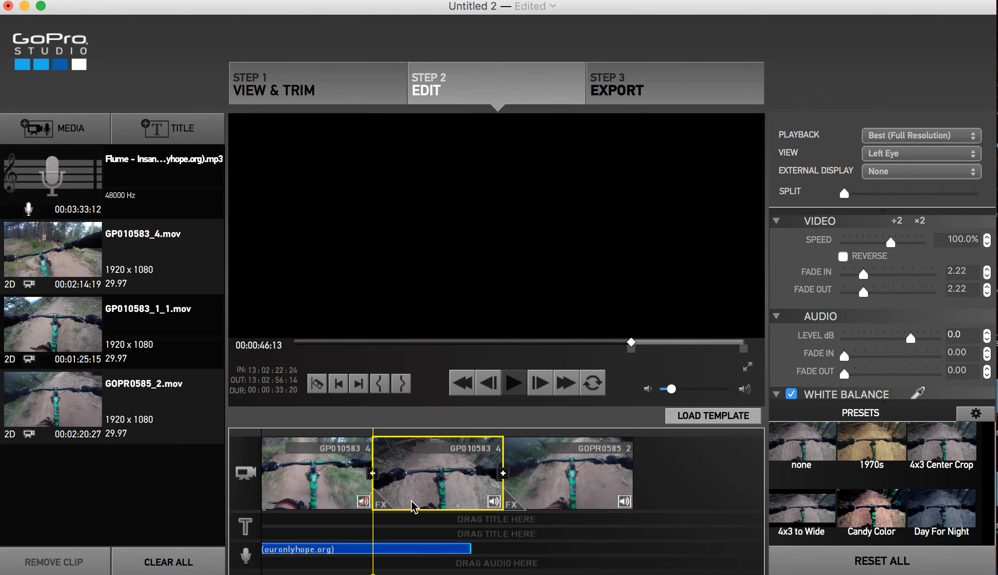
left_click_drag(370, 536, 490, 533)
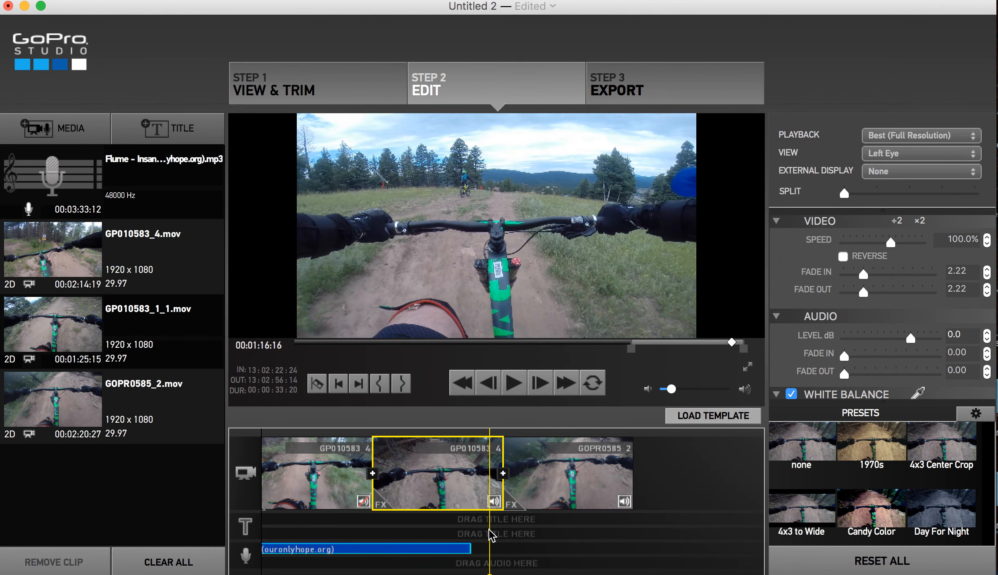
left_click(517, 391)
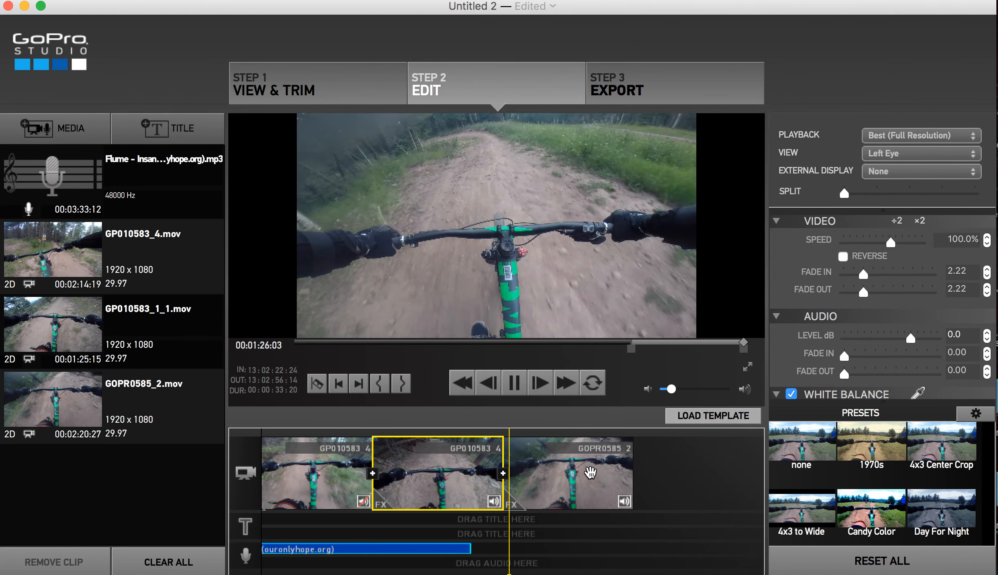
- Select the GOPR0585_2 clip and play through its opening part to check the sound, pausing at the end
left_click(591, 482)
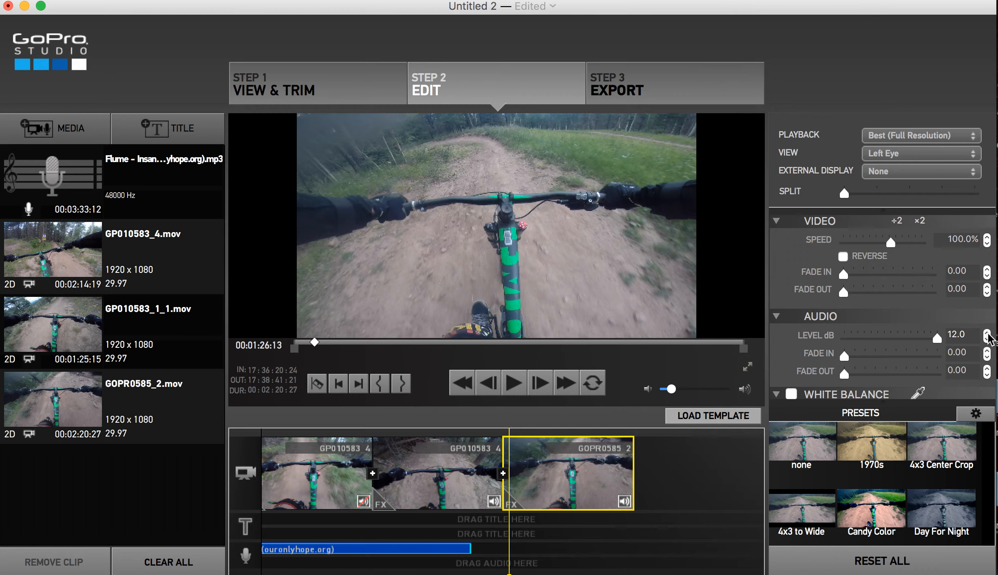
left_click(517, 386)
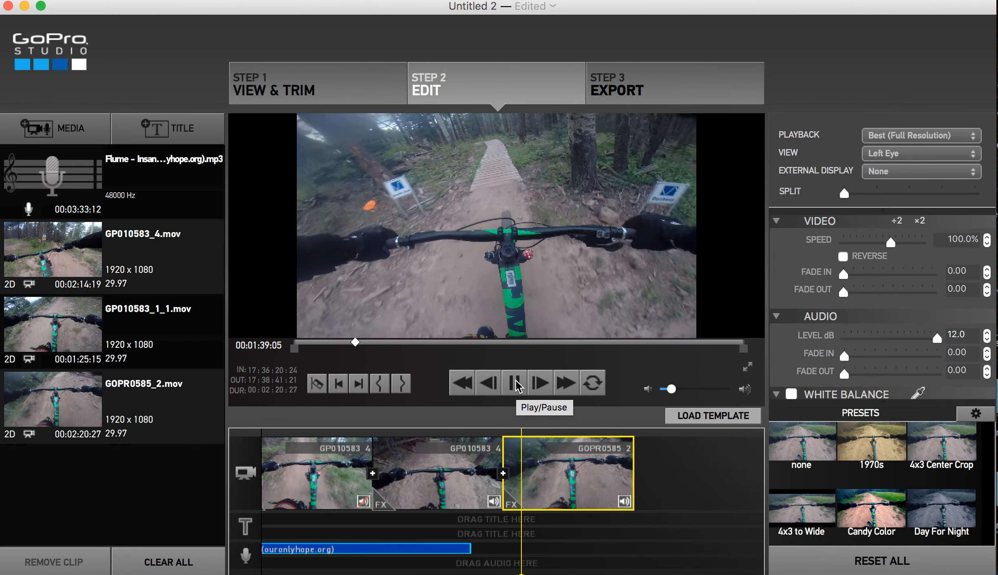
left_click(515, 384)
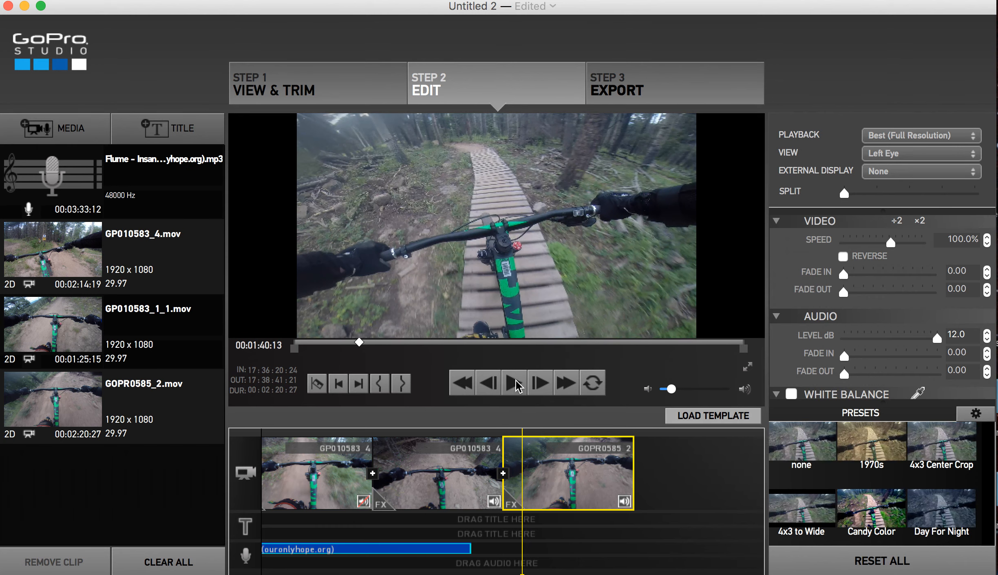
left_click(514, 384)
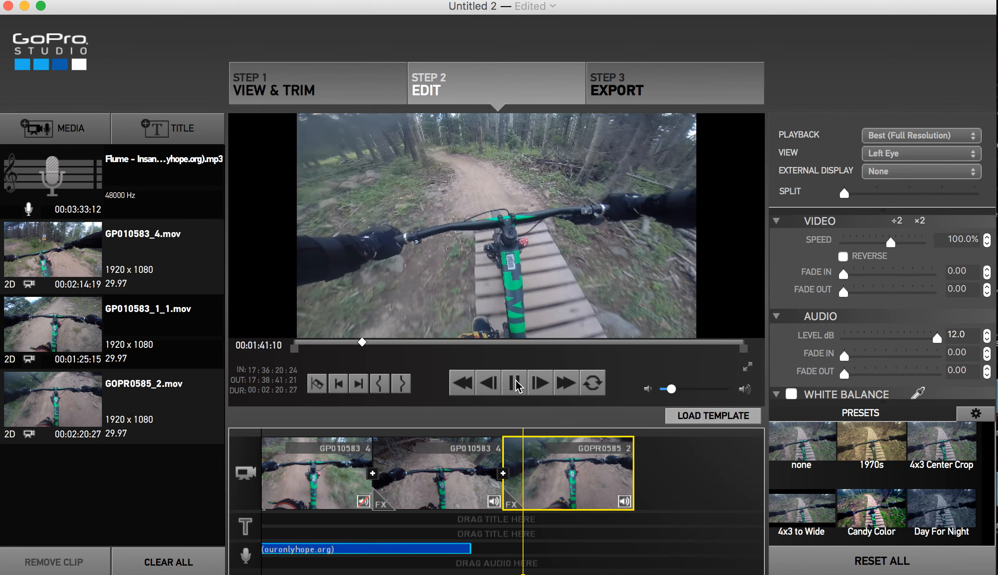
left_click(515, 384)
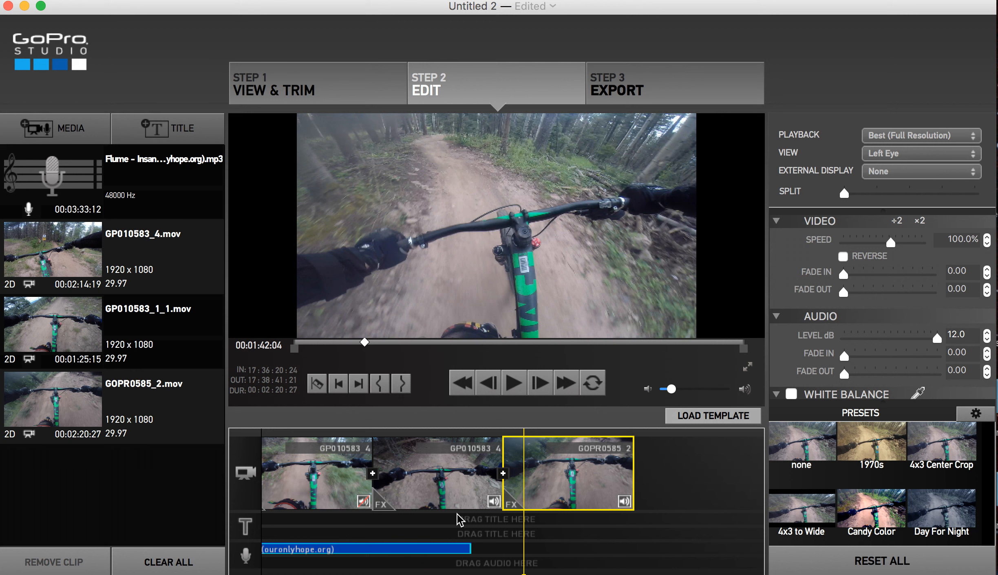
- Return to the start of the timeline and review the split and external display options, keeping the external display at None
scroll(695, 493, "left", 10)
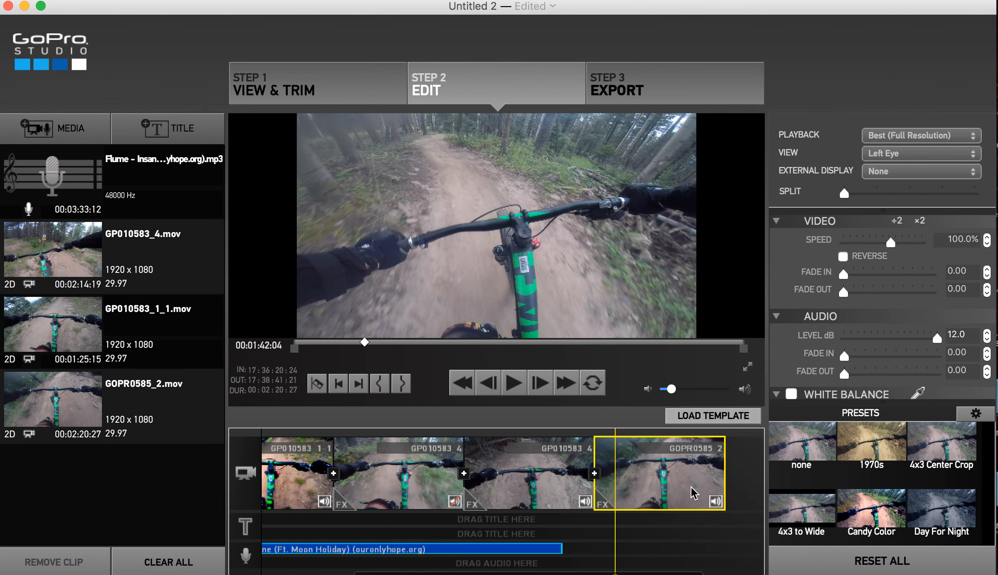
scroll(694, 493, "left", 2)
mouse_move(843, 194)
left_mouse_down()
mouse_move(880, 195)
mouse_move(830, 201)
left_mouse_up()
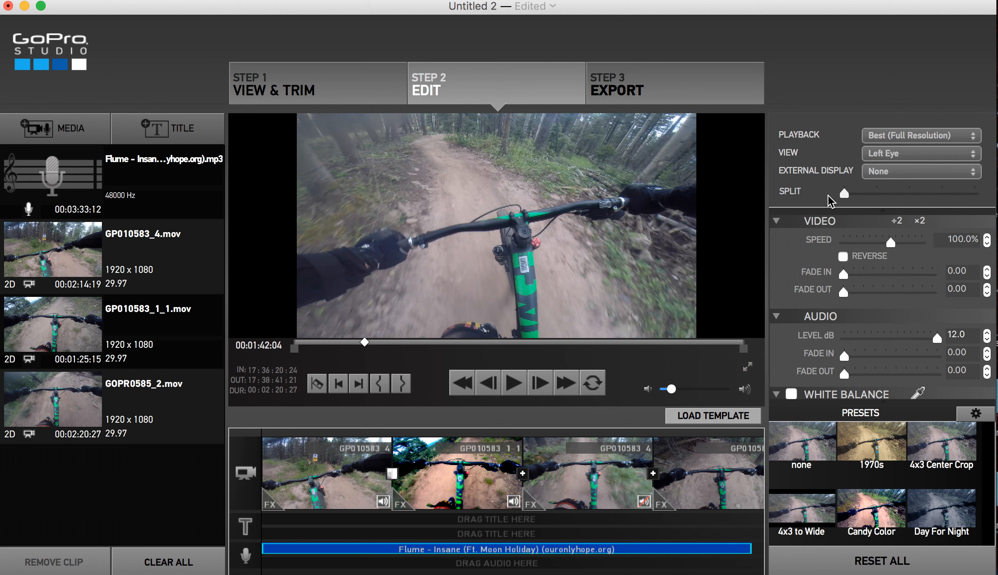
left_click(911, 171)
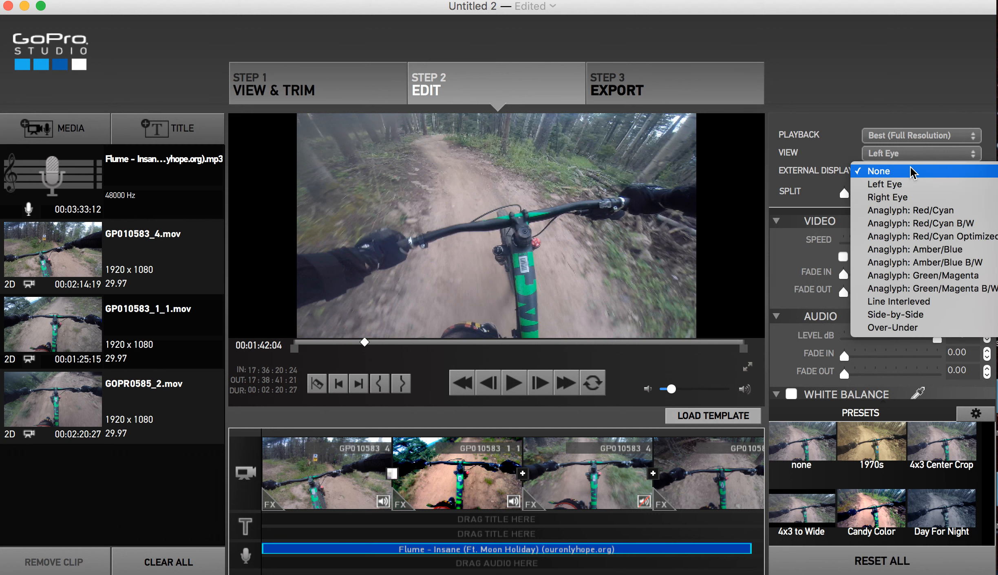
left_click(912, 172)
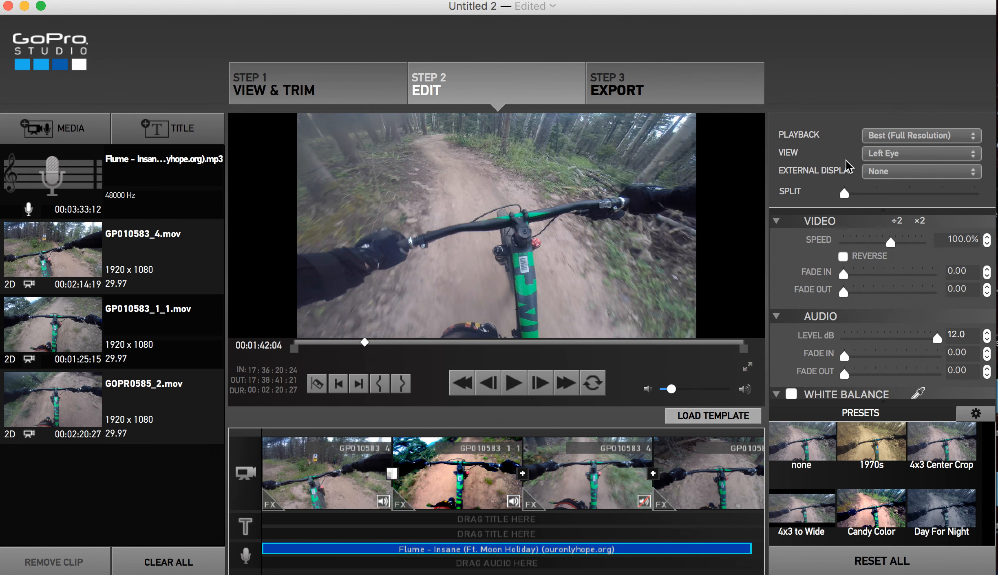
- Review the export settings with GoPro Projects as the destination and HD 1080p as the preset, and cancel the export
left_click(648, 86)
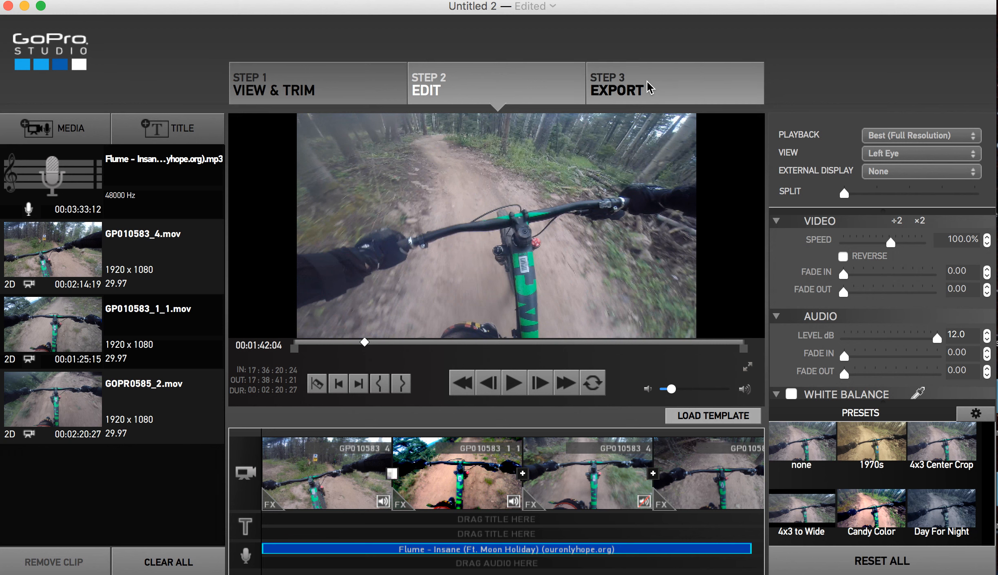
left_click(590, 97)
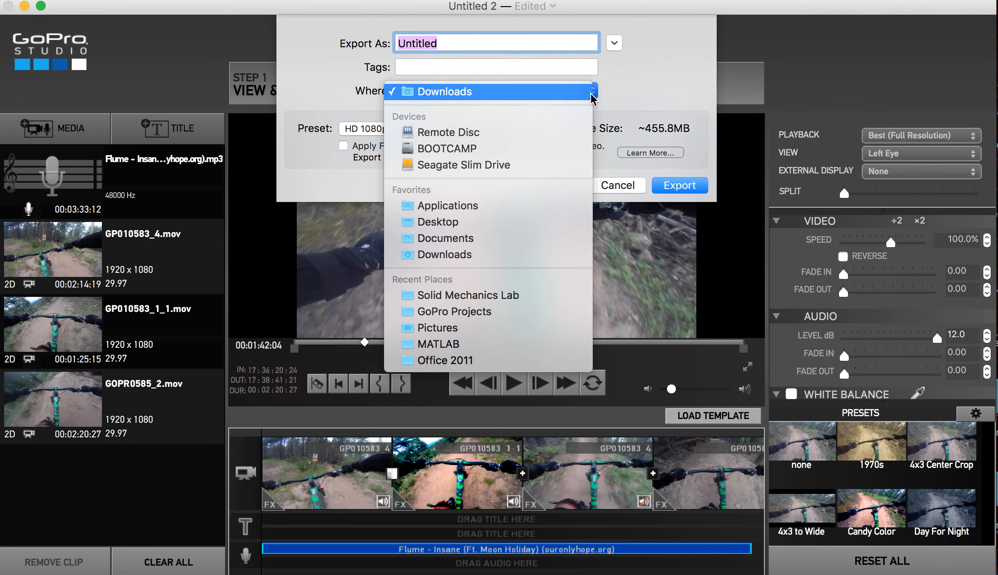
left_click(515, 313)
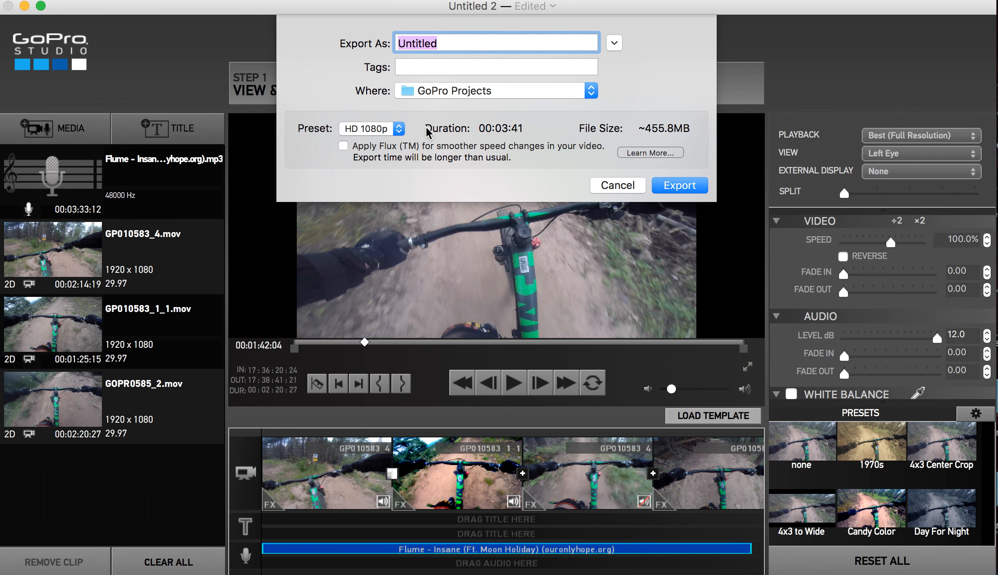
left_click(396, 129)
left_click(392, 133)
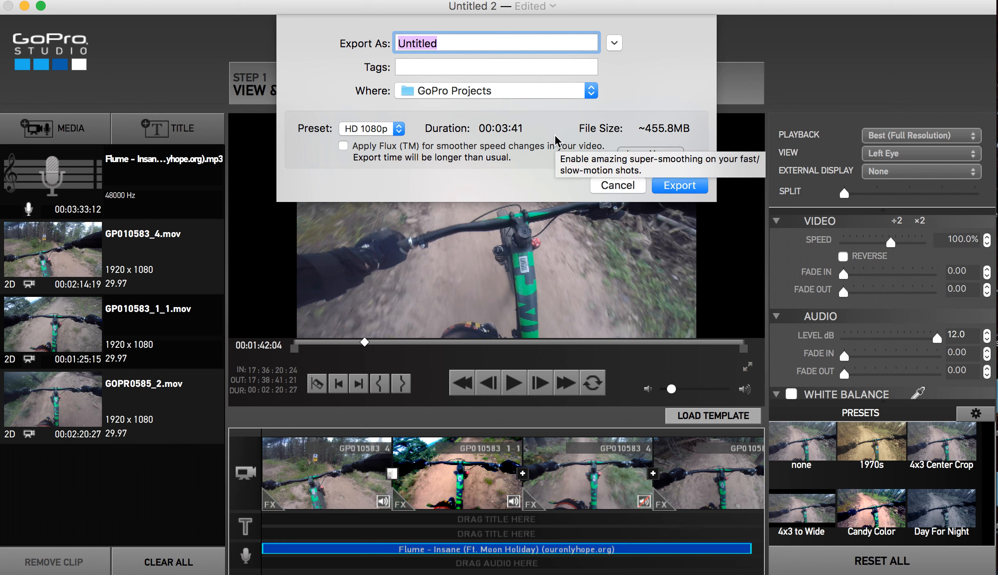
left_click(616, 187)
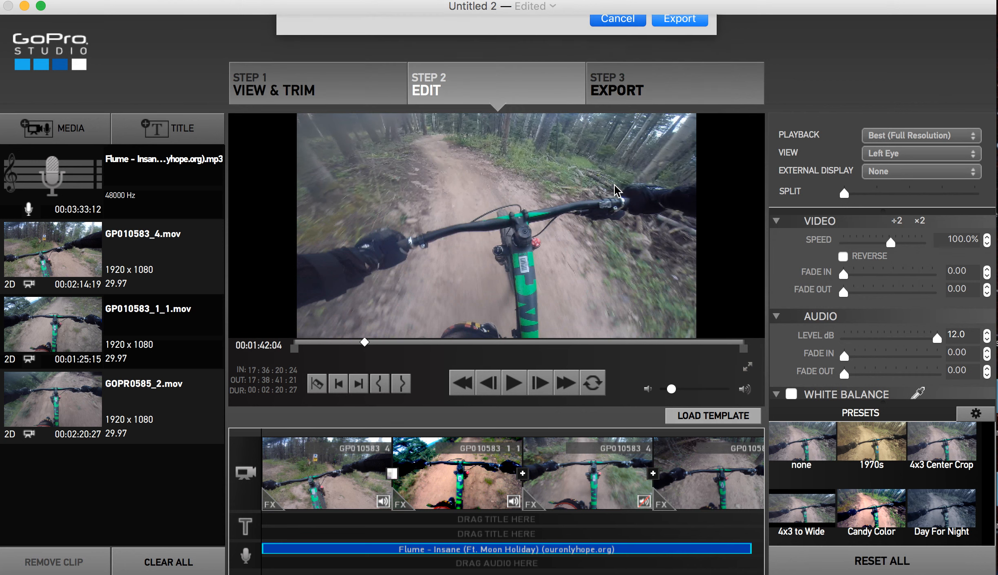